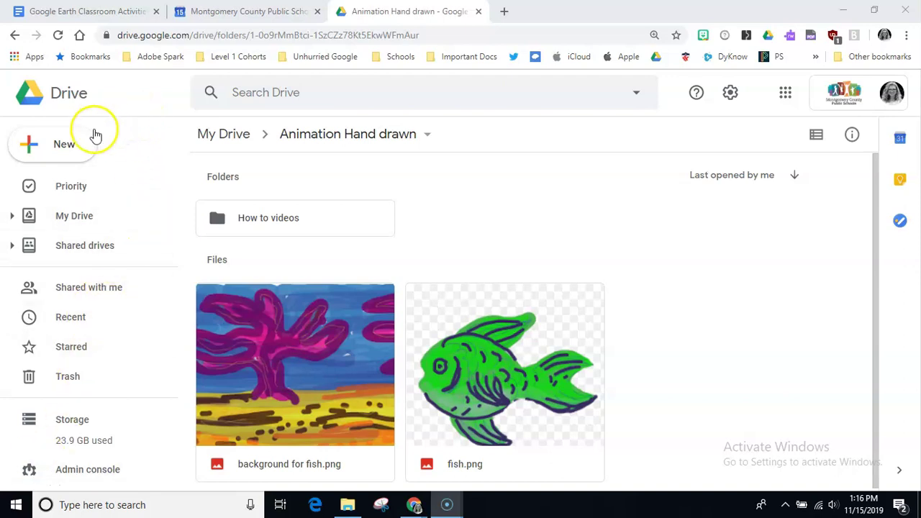
# Step: Create a blank Google Slides presentation in the Animation Hand drawn folder and hide the themes pane and speaker notes
pyautogui.click(66, 147)
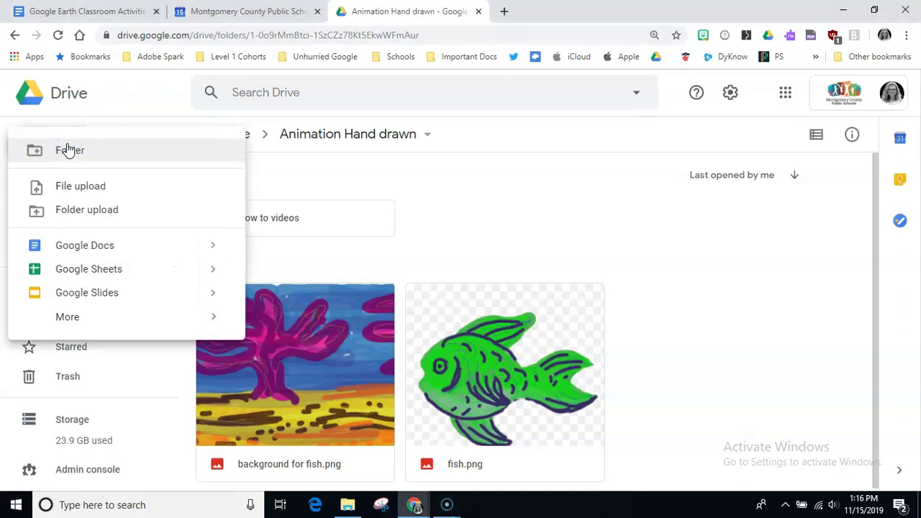
pyautogui.click(87, 293)
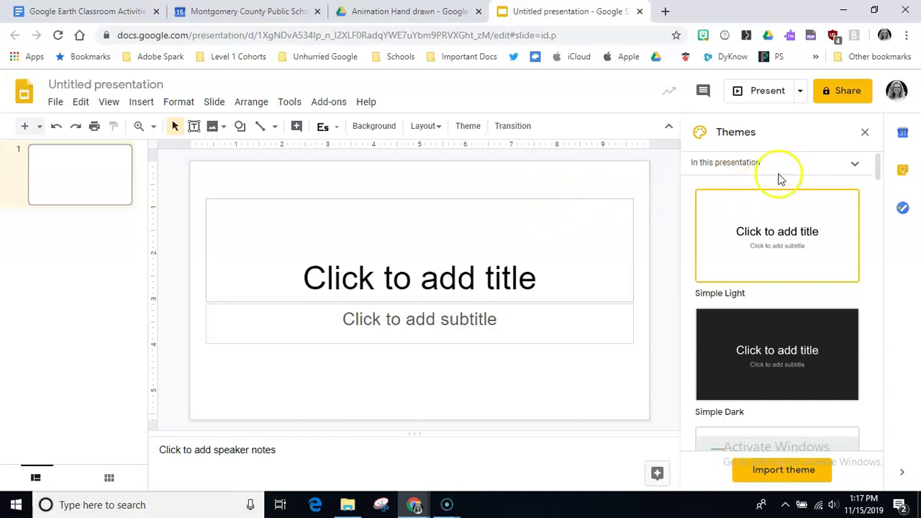
pyautogui.click(865, 135)
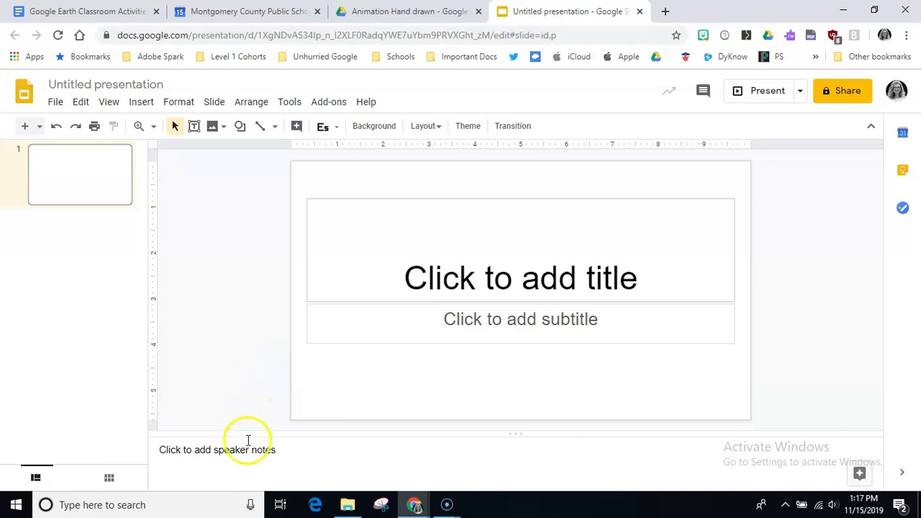
pyautogui.click(113, 104)
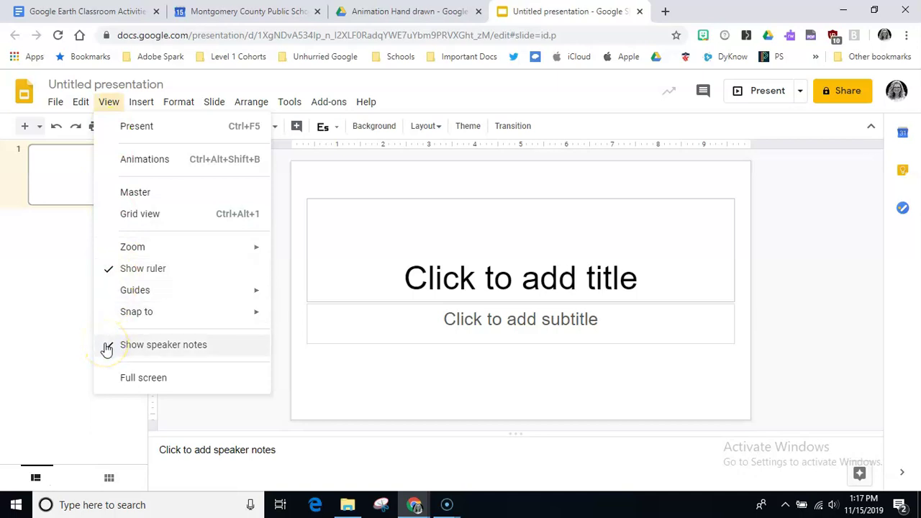
pyautogui.click(137, 345)
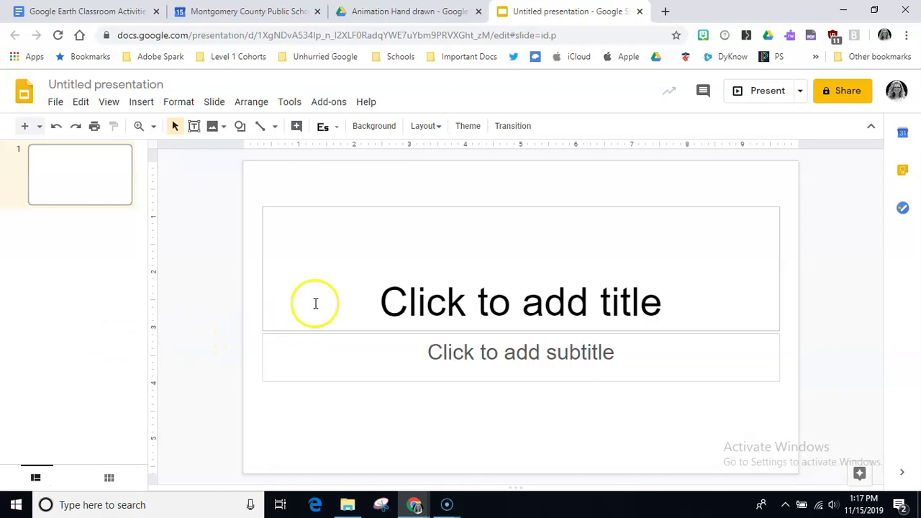
# Step: Delete the title and subtitle placeholders from the first slide
pyautogui.click(371, 208)
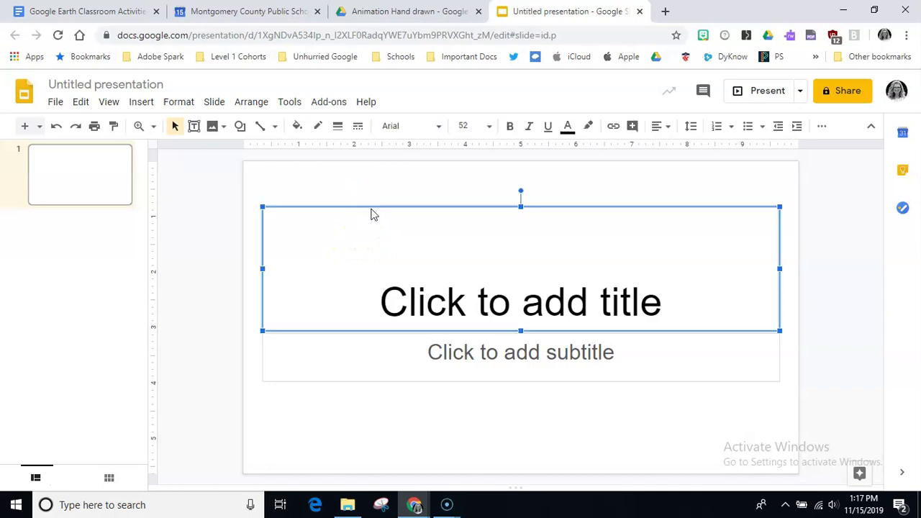
pyautogui.press('Delete')
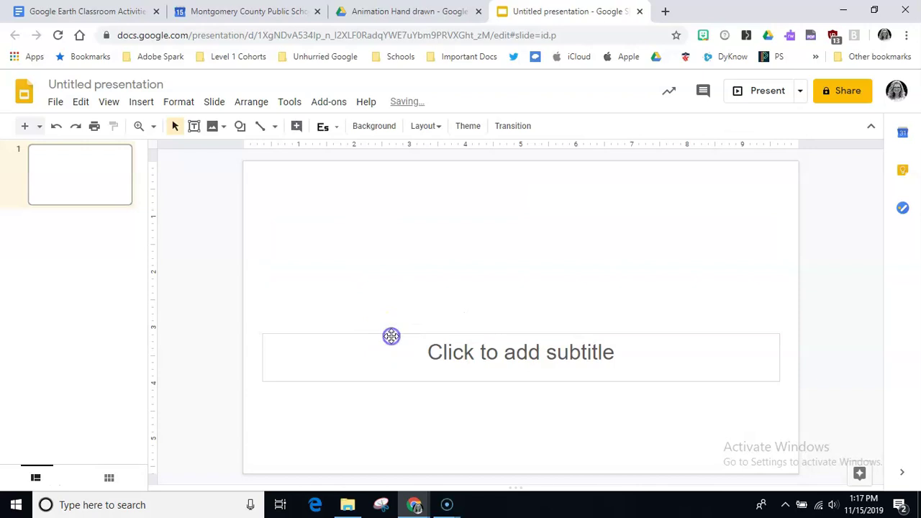
pyautogui.click(391, 336)
pyautogui.press('Delete')
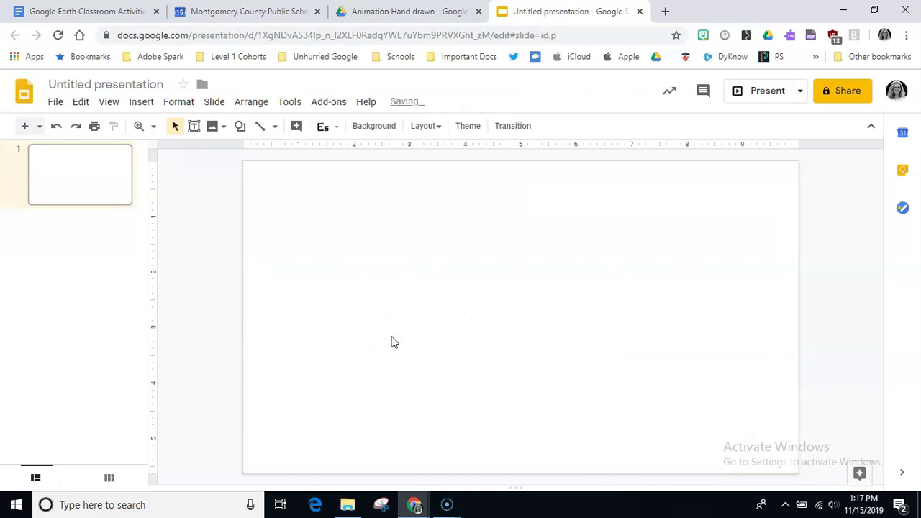
pyautogui.click(340, 268)
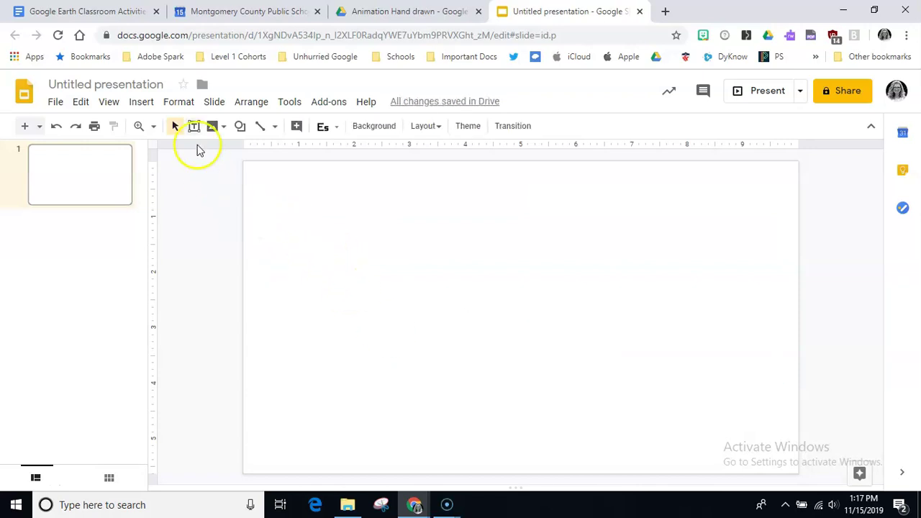
# Step: Rename the presentation as Swimming Fish
pyautogui.click(148, 85)
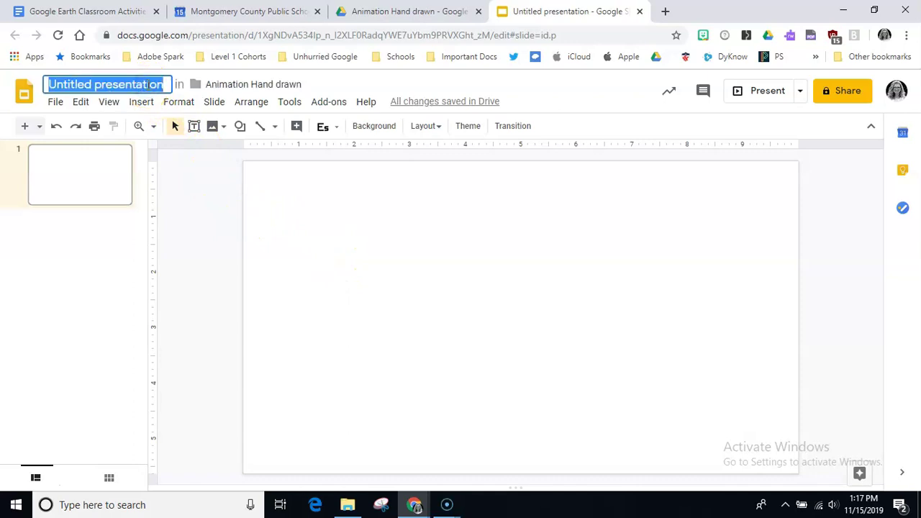
pyautogui.write('Swi')
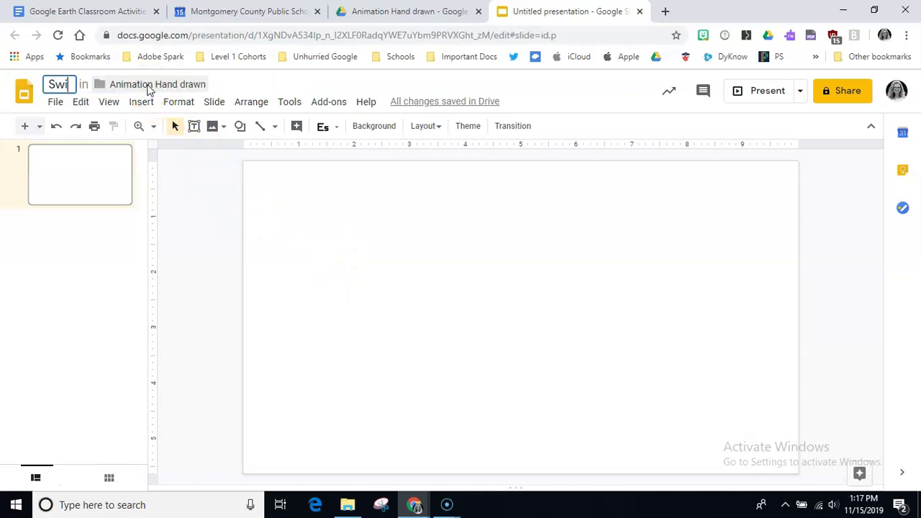
pyautogui.write('mming Fish')
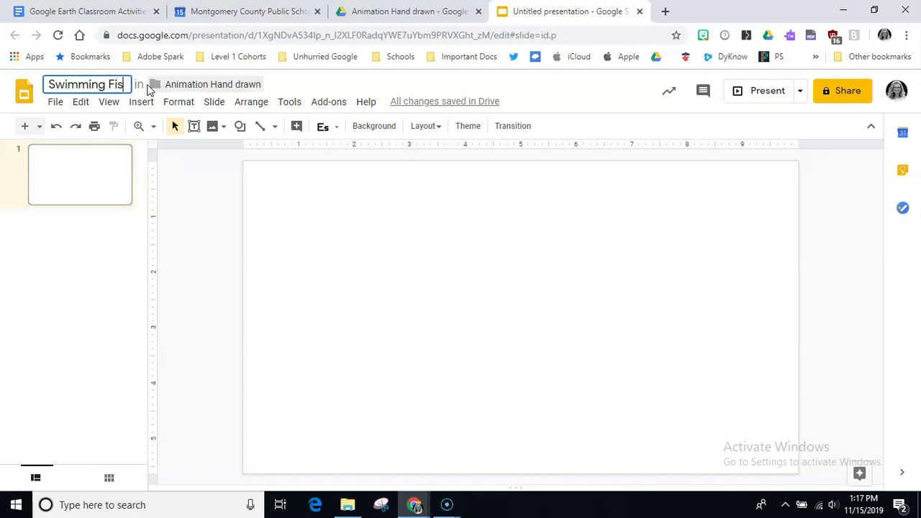
pyautogui.click(303, 253)
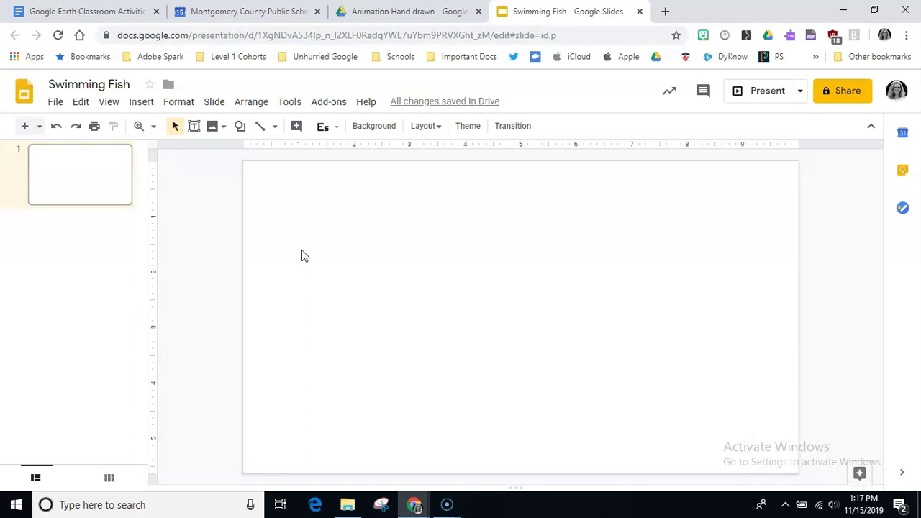
# Step: Set the slide background to the recent Google Drive image "background for fish.png"
pyautogui.rightClick(422, 270)
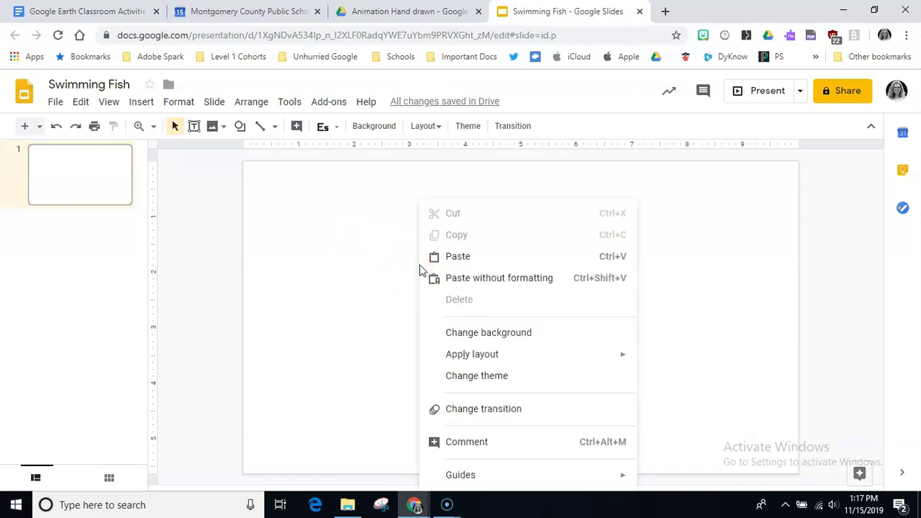
pyautogui.click(467, 333)
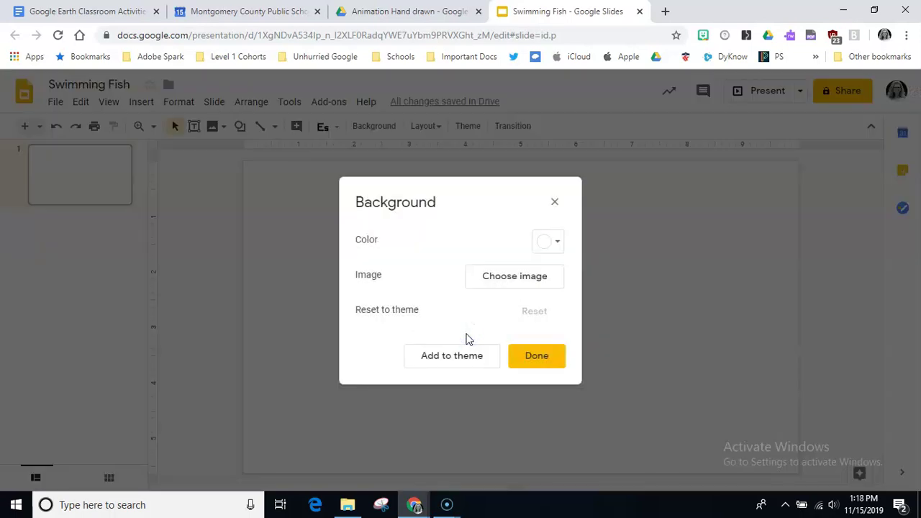
pyautogui.click(495, 281)
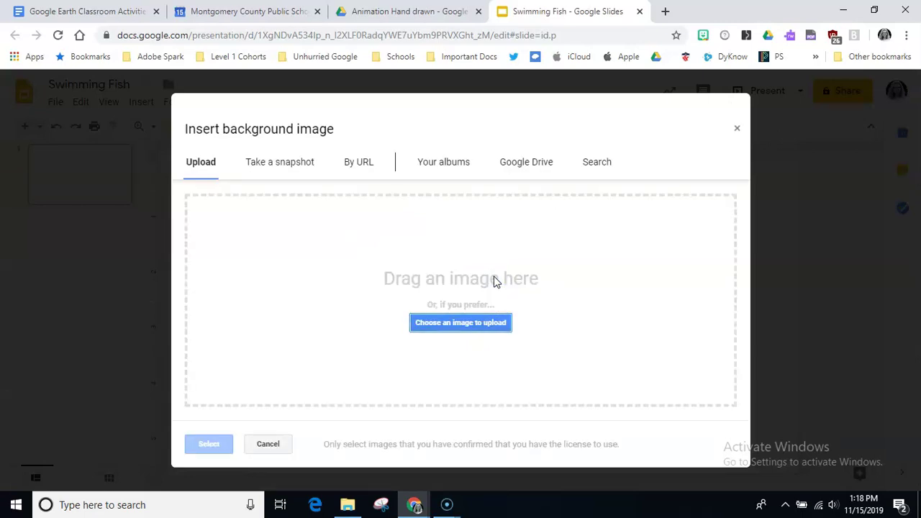
pyautogui.click(522, 166)
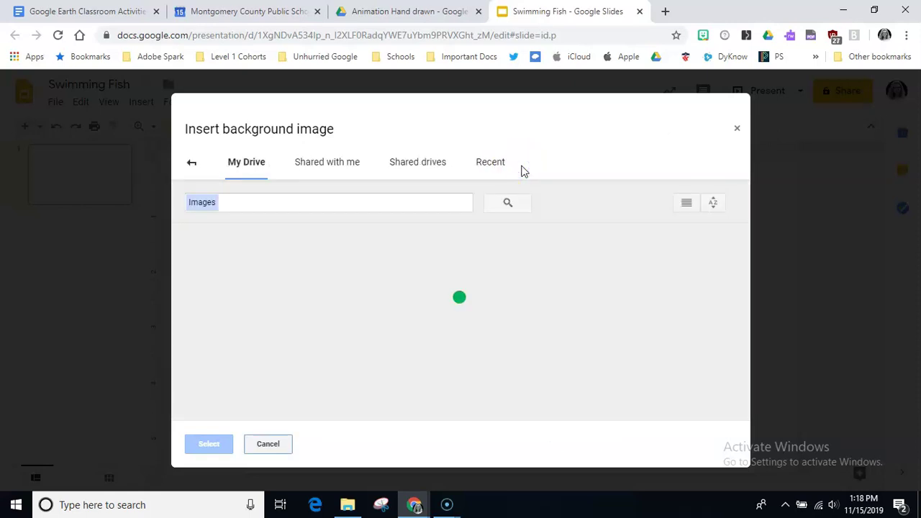
pyautogui.click(494, 165)
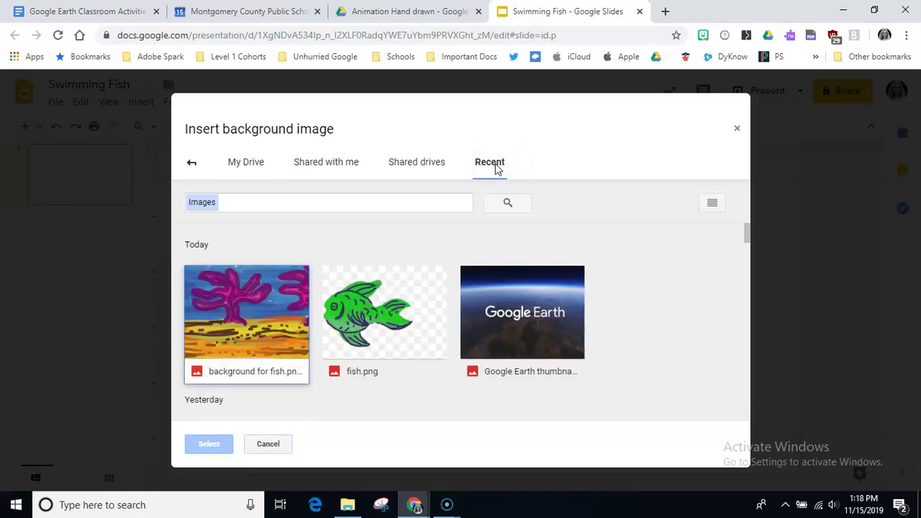
pyautogui.click(271, 295)
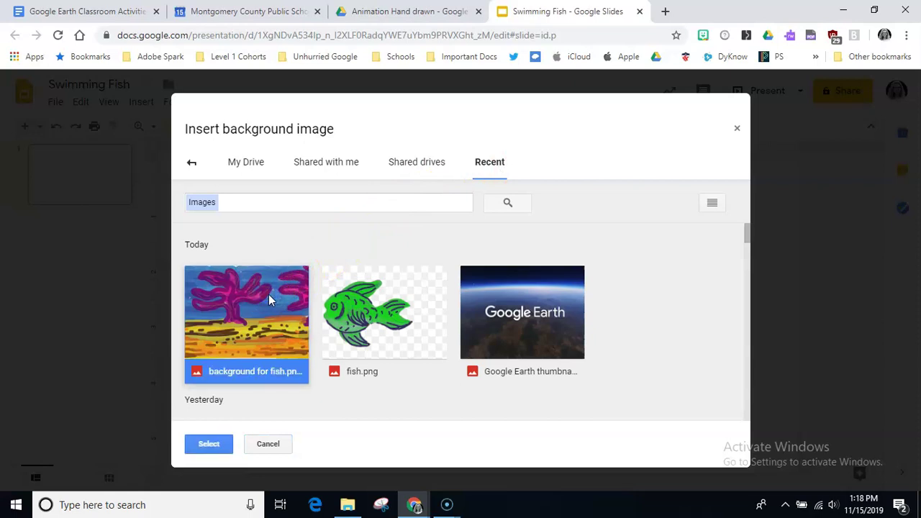
pyautogui.click(205, 444)
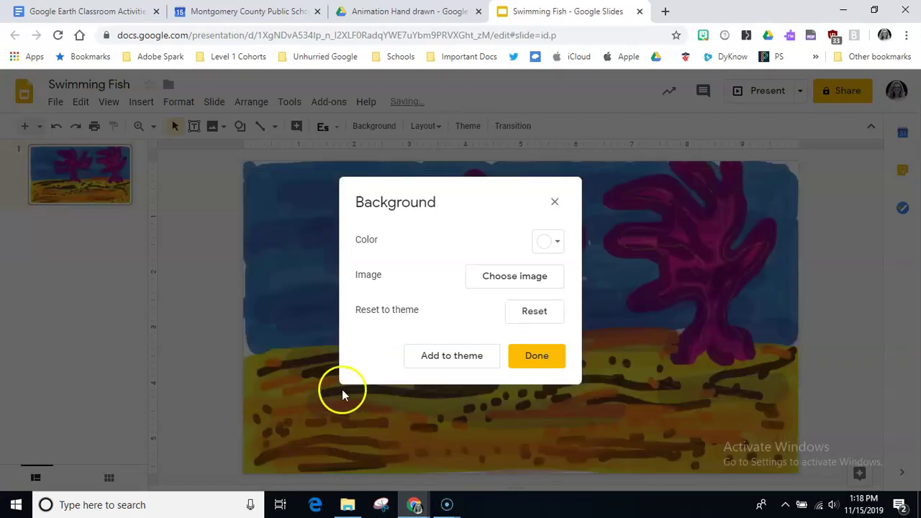
pyautogui.click(527, 357)
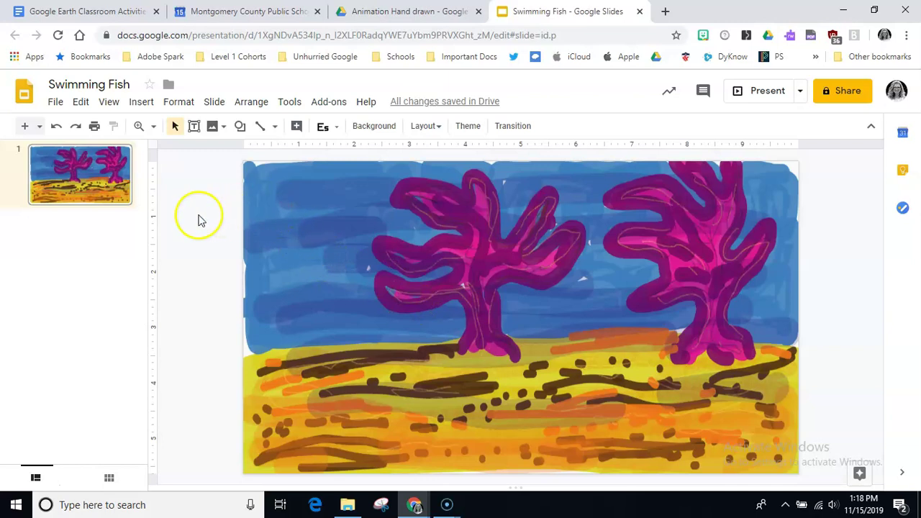
# Step: Insert the image fish.png from the recent Google Drive files onto the slide
pyautogui.click(144, 107)
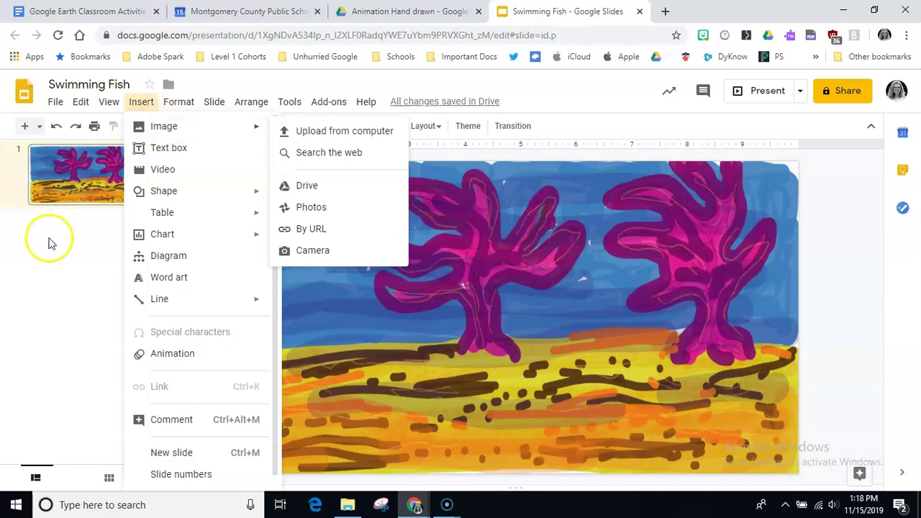
pyautogui.click(52, 275)
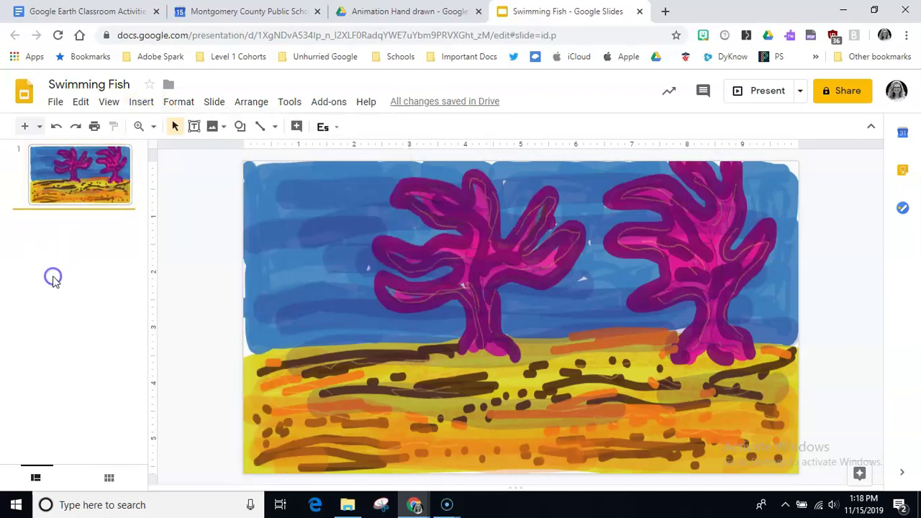
pyautogui.click(223, 130)
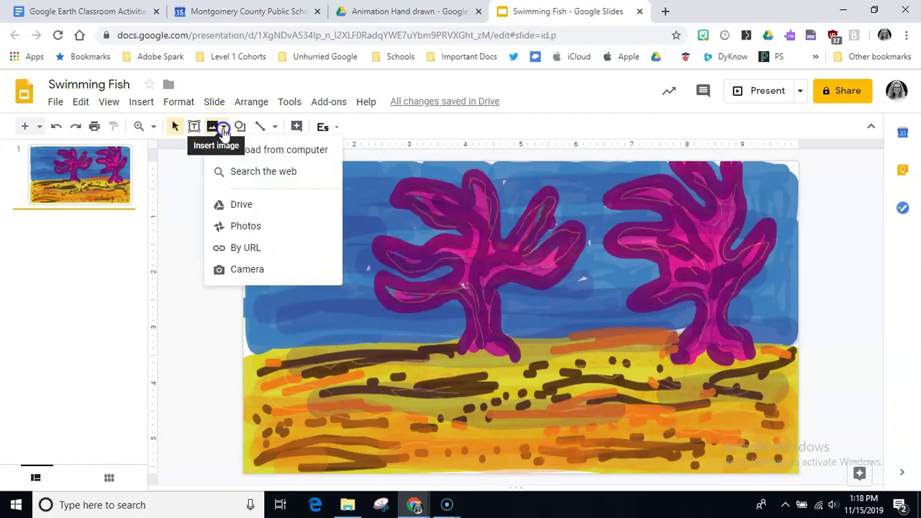
pyautogui.click(240, 207)
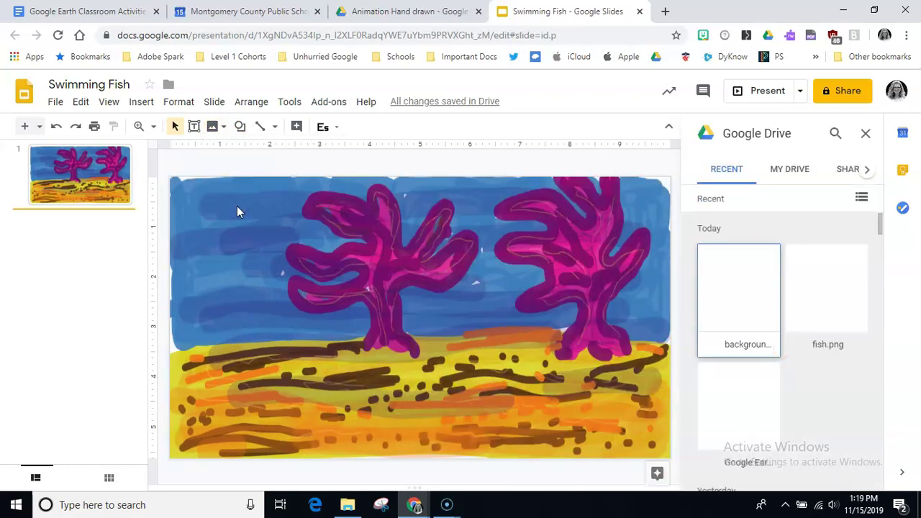
pyautogui.click(607, 280)
pyautogui.click(814, 281)
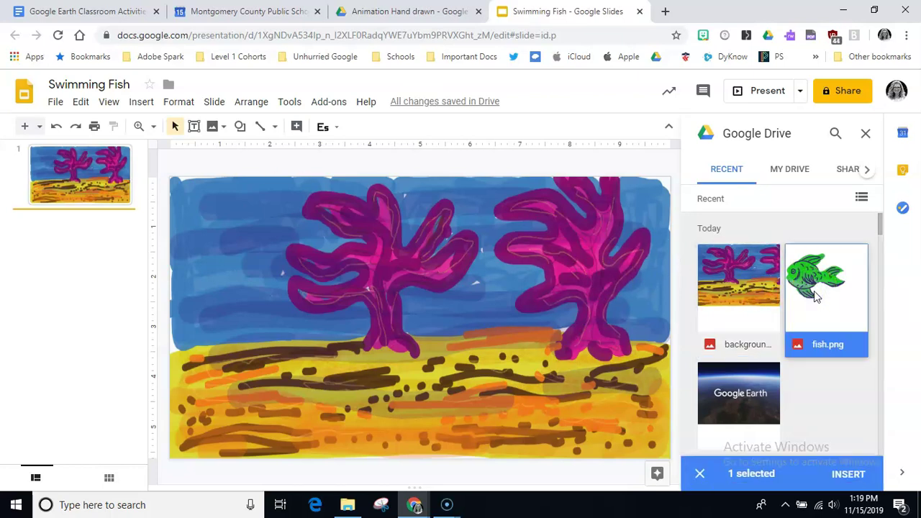
pyautogui.click(846, 474)
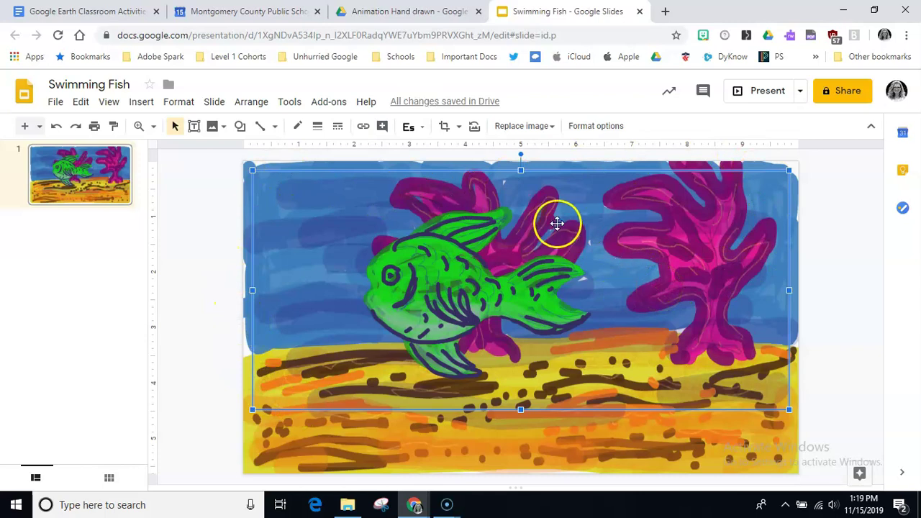
# Step: Crop the fish image on all sides so its frame fits closely around the fish
pyautogui.click(443, 127)
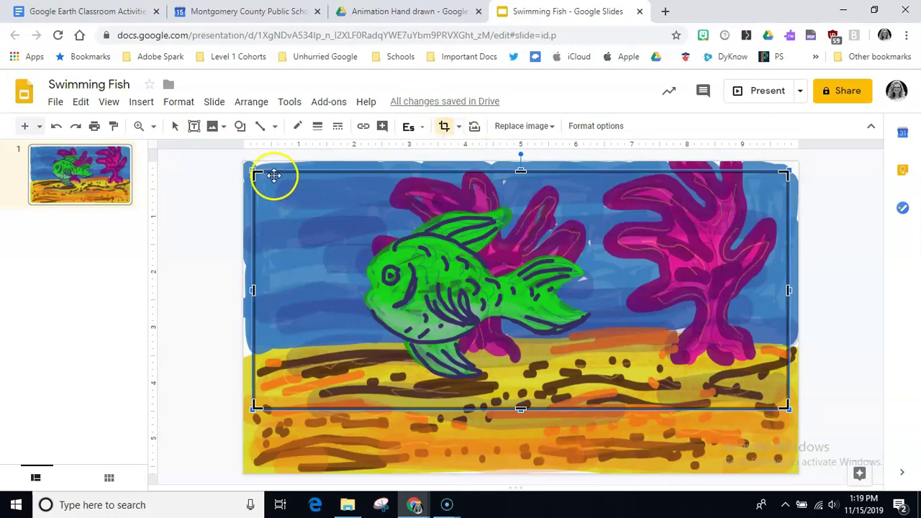
pyautogui.moveTo(256, 173); pyautogui.dragTo(349, 203)
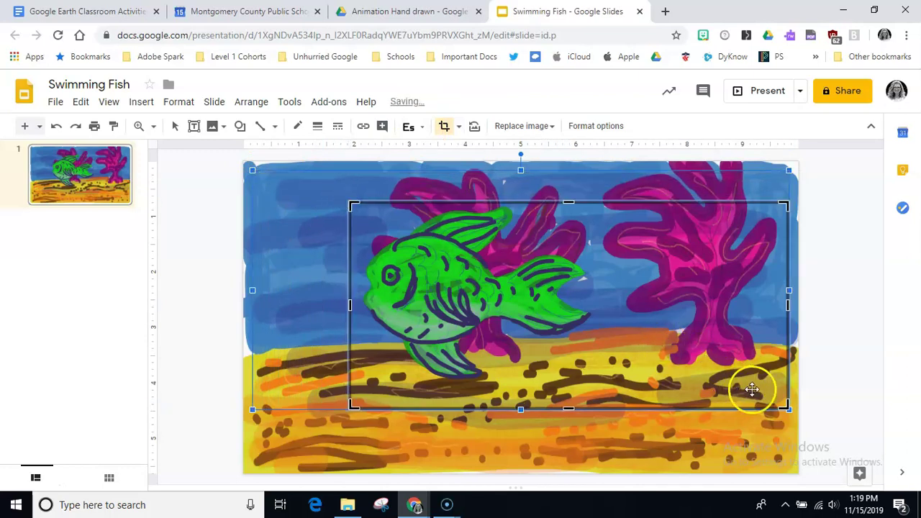
pyautogui.moveTo(785, 408); pyautogui.dragTo(592, 387)
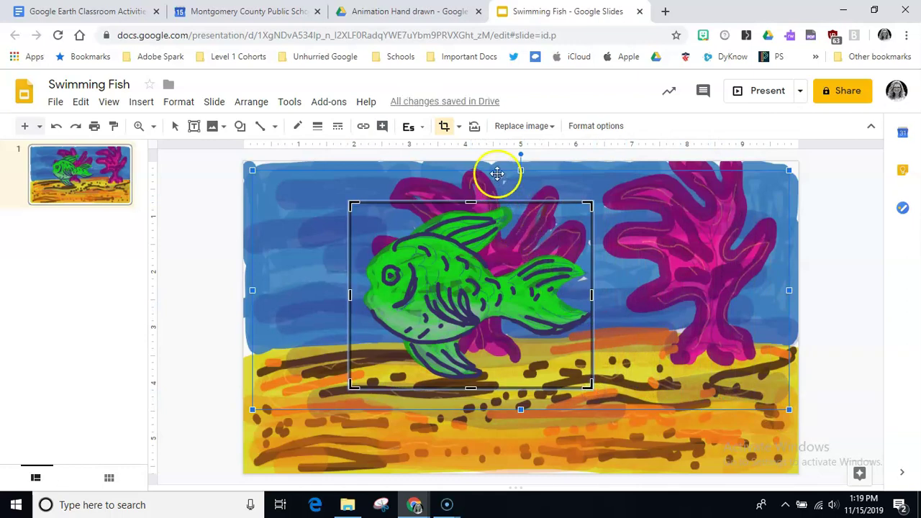
pyautogui.click(444, 128)
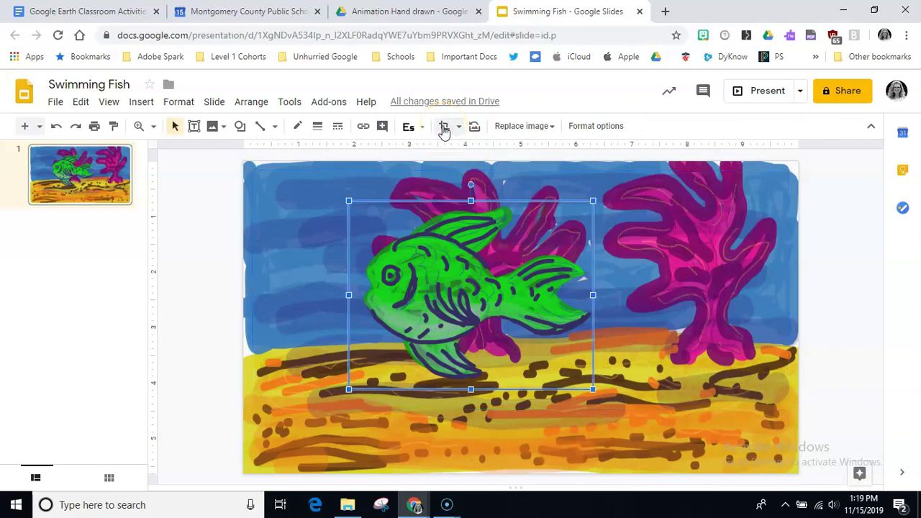
# Step: Shrink the fish proportionally to about 3 inches wide and place it just beyond the slide's right edge, at mid-height
pyautogui.click(377, 249)
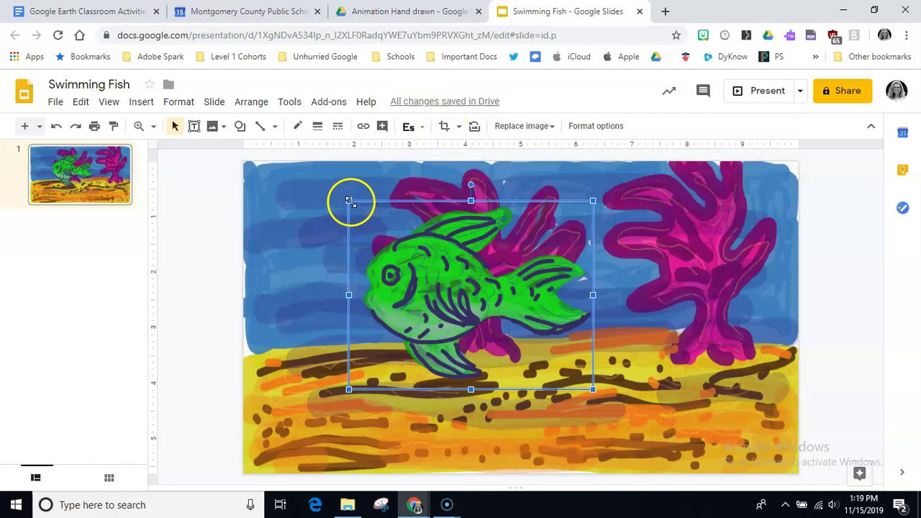
pyautogui.moveTo(349, 200); pyautogui.dragTo(411, 248)
pyautogui.moveTo(473, 302); pyautogui.dragTo(555, 369)
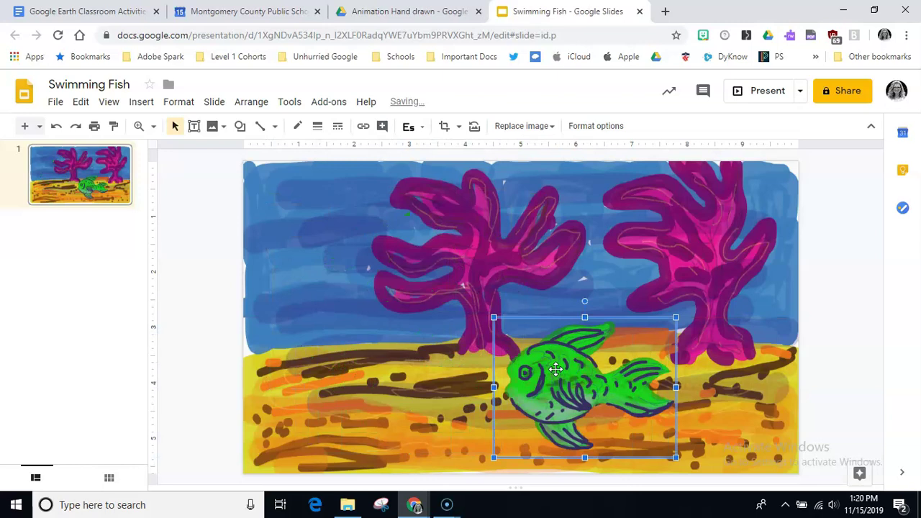
pyautogui.moveTo(494, 318); pyautogui.dragTo(511, 330)
pyautogui.click(555, 377)
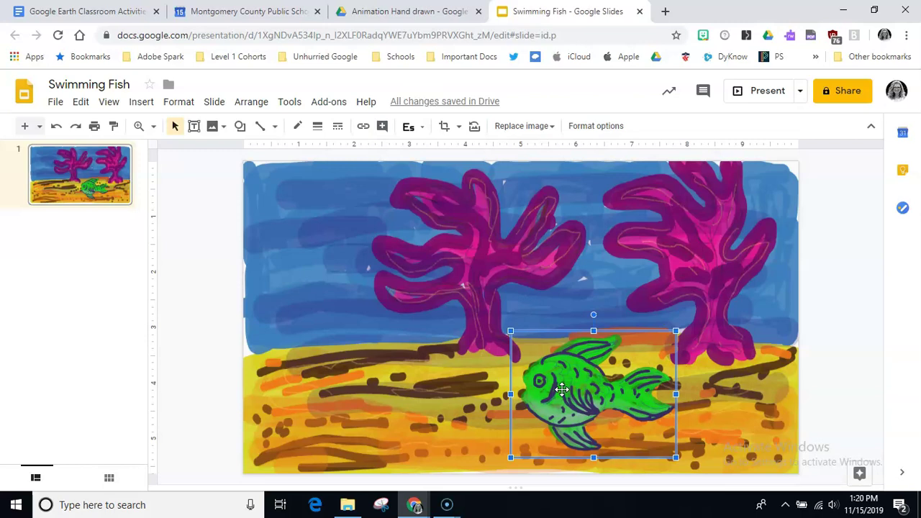
pyautogui.moveTo(563, 390); pyautogui.dragTo(839, 340)
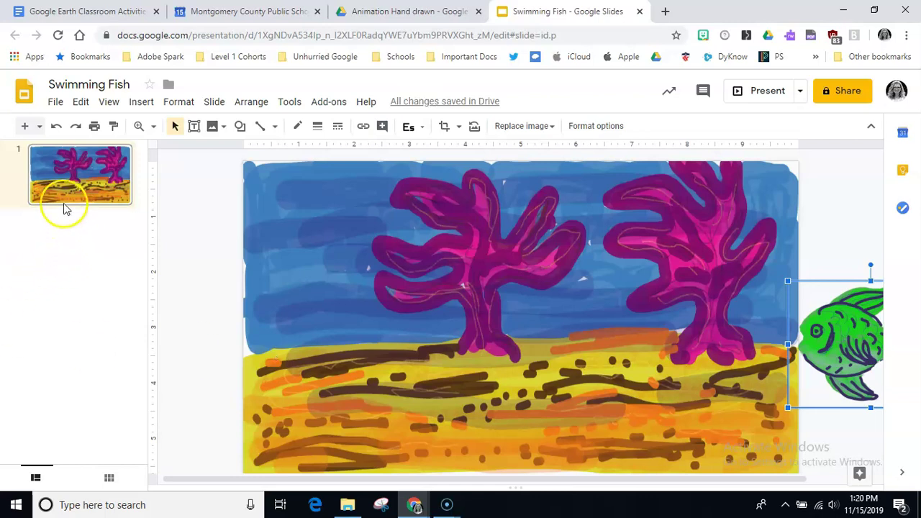
# Step: Duplicate slide 1 and move the fish about 0.3 inches left on slide 2
pyautogui.click(63, 180)
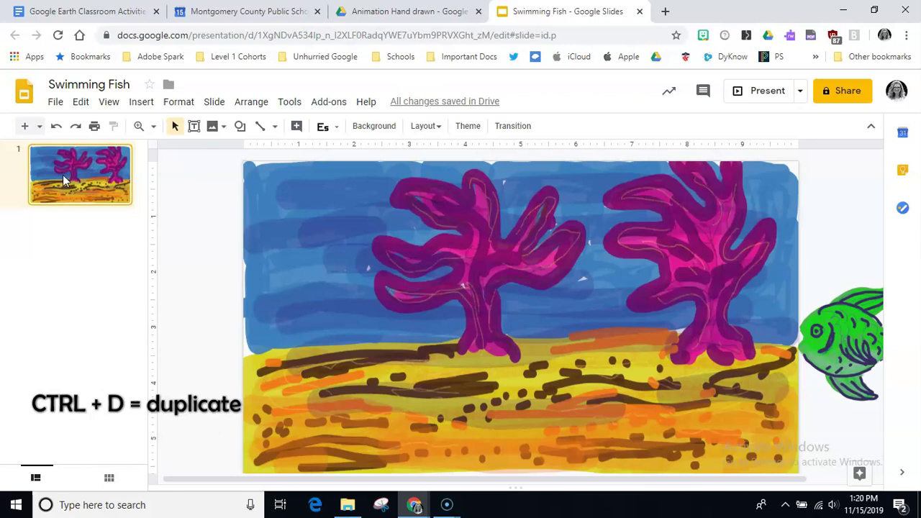
pyautogui.hotkey('ctrl', 'd')
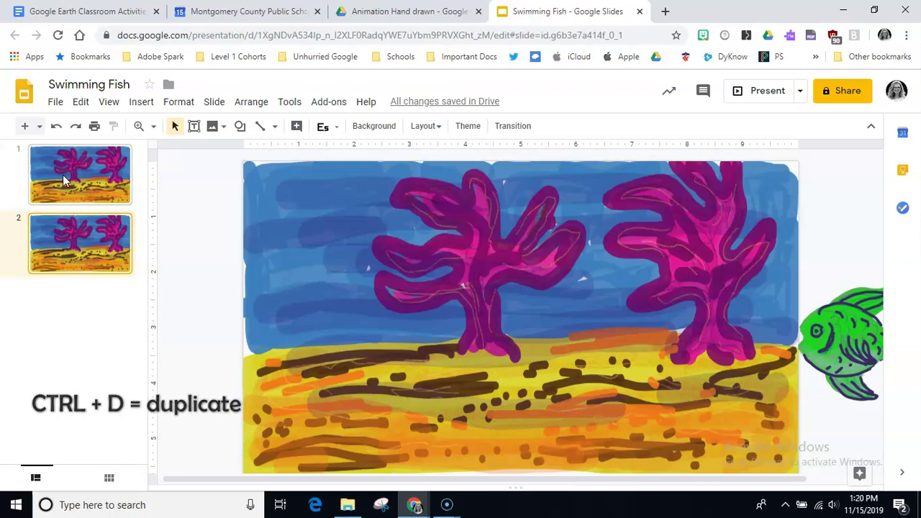
pyautogui.click(86, 218)
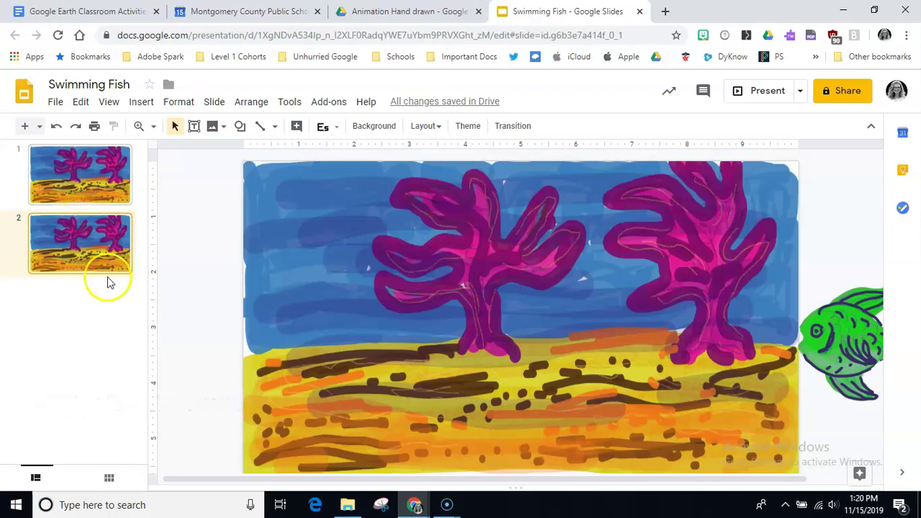
pyautogui.click(822, 348)
pyautogui.moveTo(823, 348); pyautogui.dragTo(815, 352)
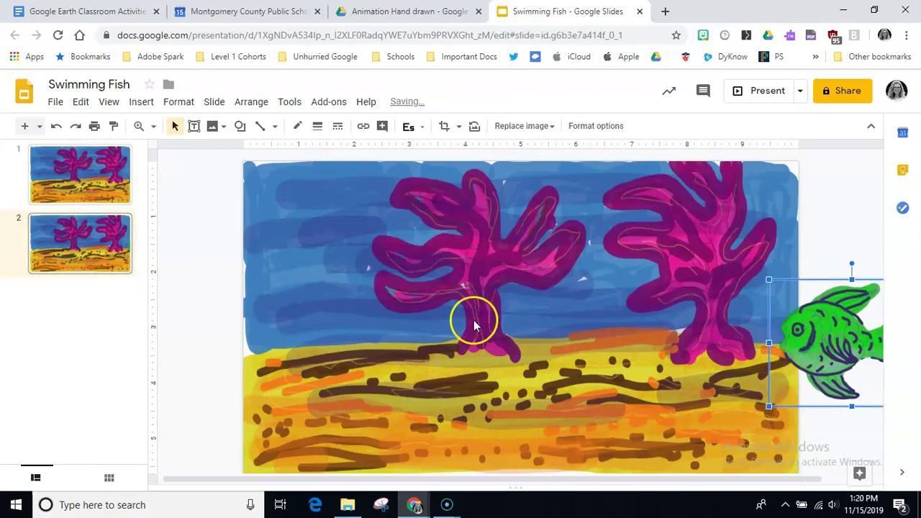
# Step: Duplicate slide 2 and move the fish about 0.4 inches left on slide 3
pyautogui.click(96, 243)
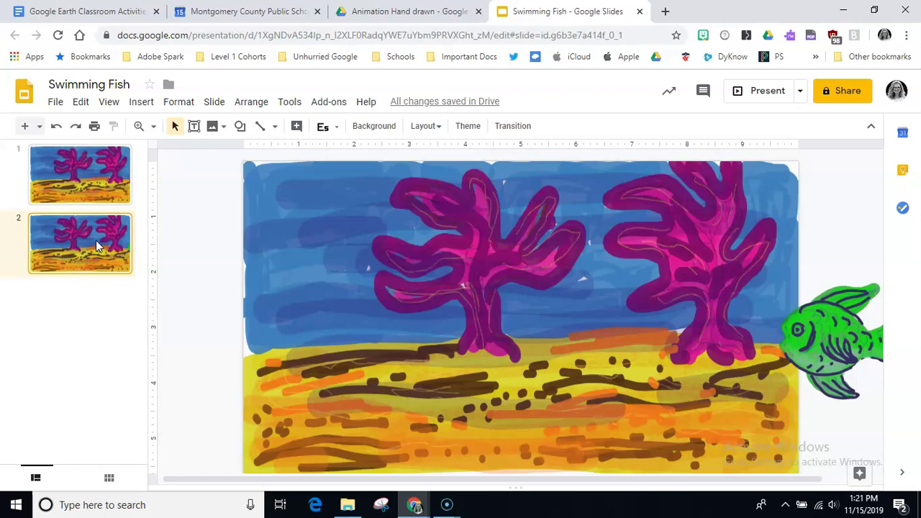
pyautogui.hotkey('ctrl', 'd')
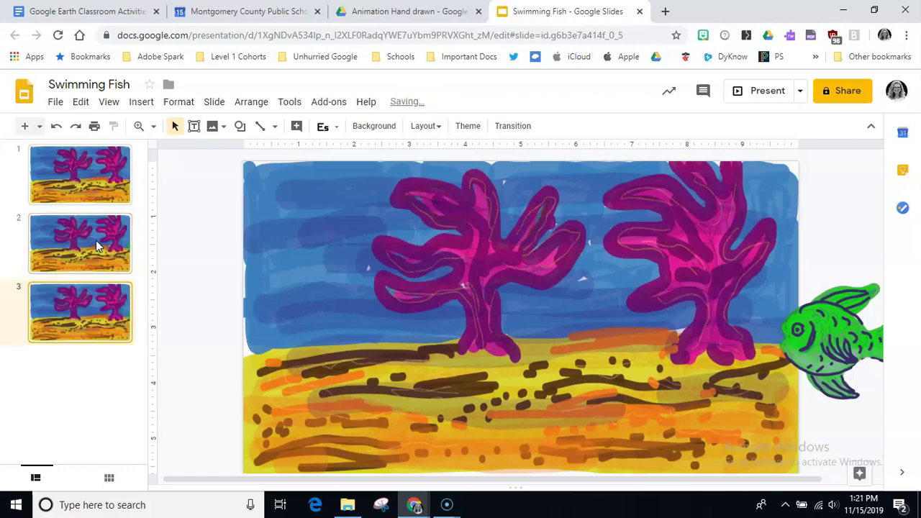
pyautogui.click(800, 336)
pyautogui.moveTo(800, 336); pyautogui.dragTo(779, 336)
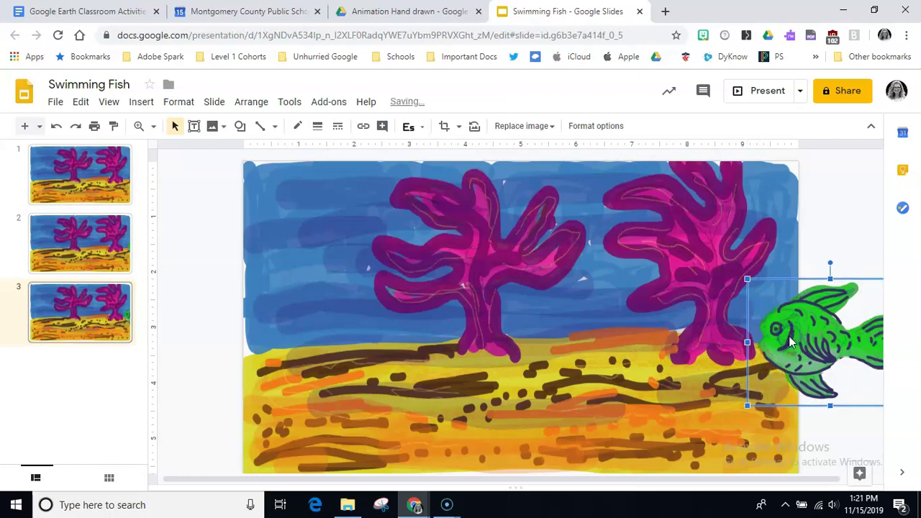
# Step: Duplicate slide 3 and move the fish about 0.2 inches left and 0.2 inches up on slide 4
pyautogui.click(85, 305)
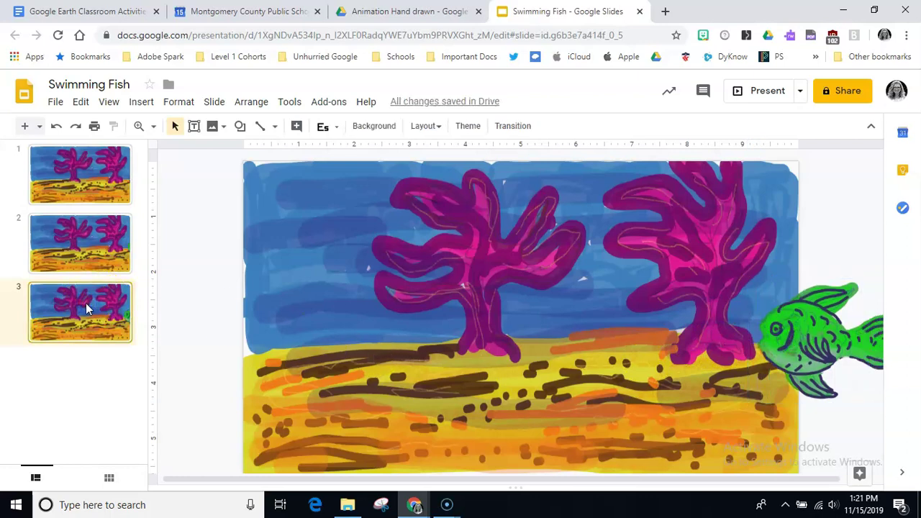
pyautogui.hotkey('ctrl', 'd')
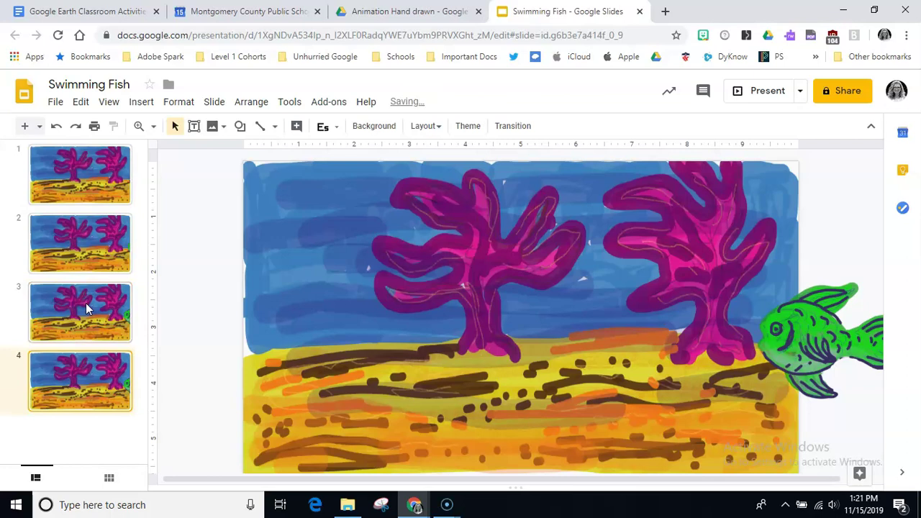
pyautogui.click(786, 336)
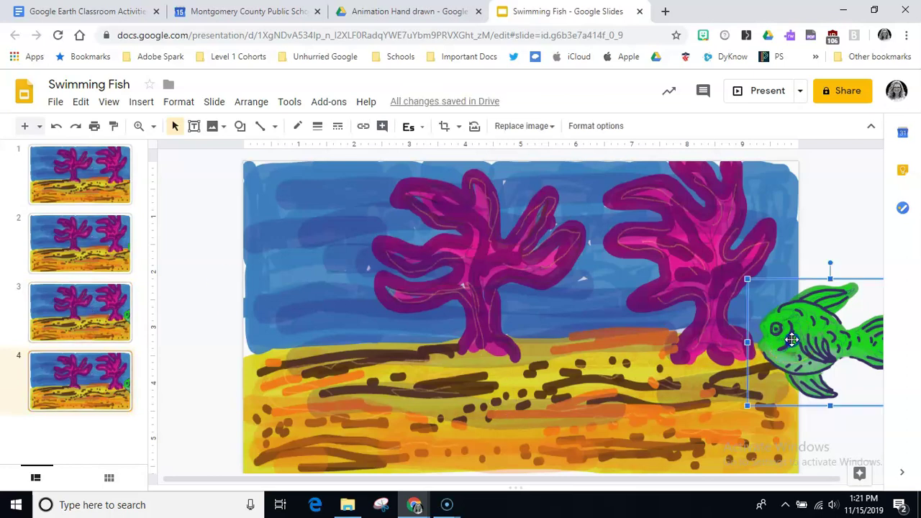
pyautogui.moveTo(788, 337)
pyautogui.mouseDown()
pyautogui.moveTo(776, 329)
pyautogui.moveTo(776, 377)
pyautogui.moveTo(777, 304)
pyautogui.moveTo(780, 342)
pyautogui.moveTo(783, 331)
pyautogui.mouseUp()
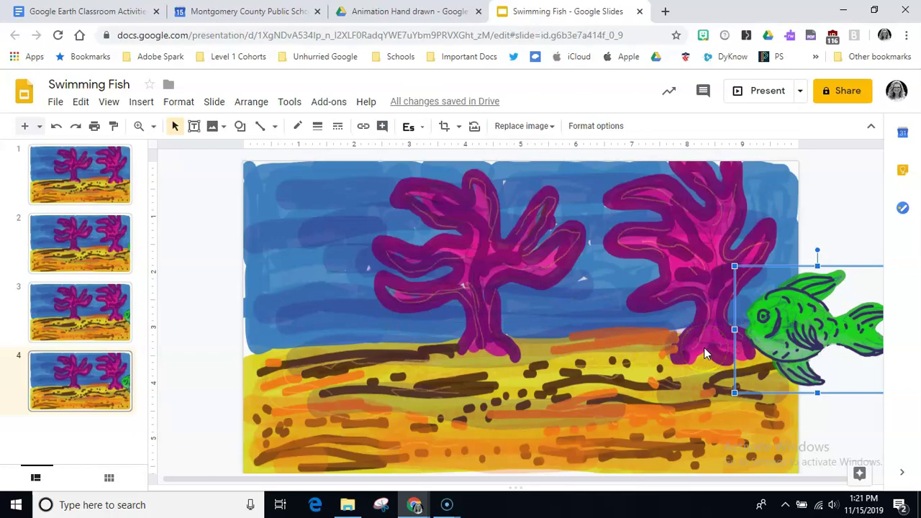
# Step: Duplicate slide 4 and move the fish a little further left on slide 5
pyautogui.click(80, 373)
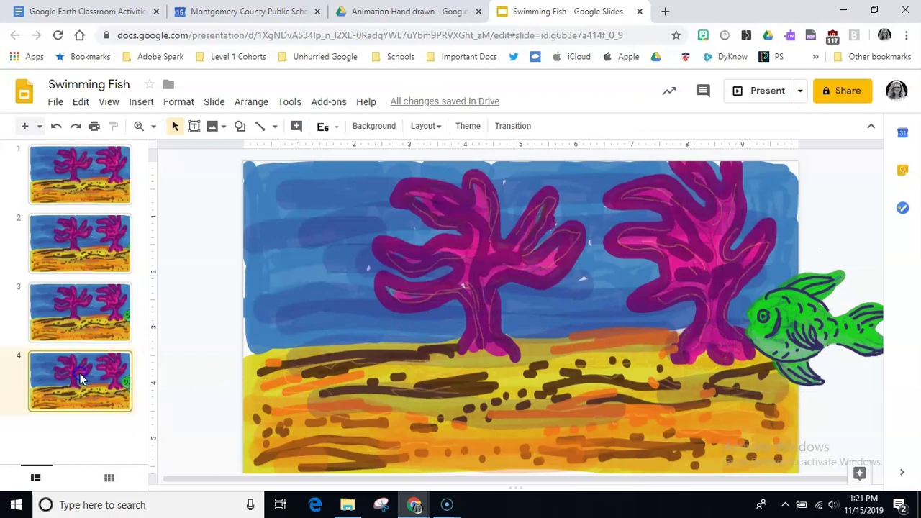
pyautogui.hotkey('ctrl', 'd')
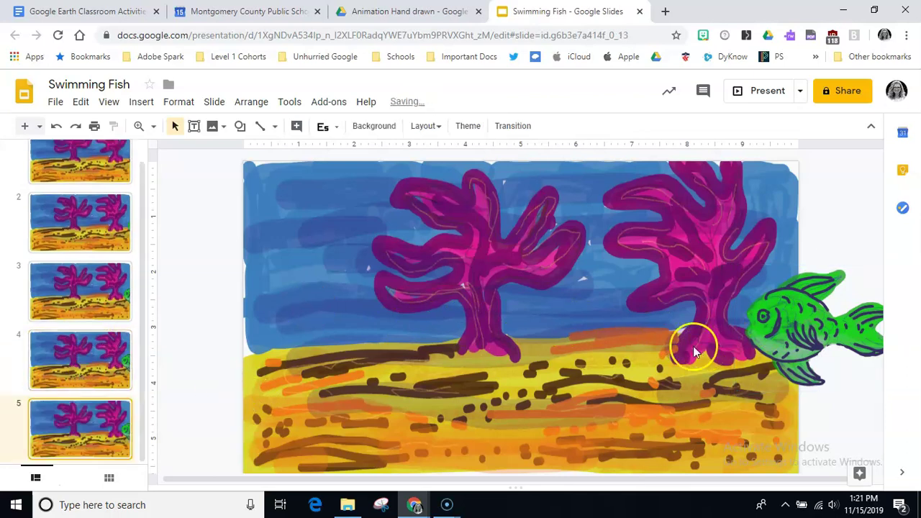
pyautogui.moveTo(776, 328); pyautogui.dragTo(727, 308)
# Step: Create slides 6 to 8 by duplicating the last slide each time, shifting the fish further left on every copy
pyautogui.click(108, 436)
pyautogui.hotkey('ctrl', 'd')
pyautogui.click(103, 423)
pyautogui.hotkey('ctrl', 'd')
pyautogui.click(82, 428)
pyautogui.hotkey('ctrl', 'd')
pyautogui.moveTo(720, 309); pyautogui.dragTo(657, 338)
# Step: Duplicate slide 8 and shift the fish further left, in front of the right coral's base, on slide 9
pyautogui.click(101, 427)
pyautogui.hotkey('ctrl', 'd')
pyautogui.click(637, 344)
# Step: Duplicate slide 9 and move the fish slightly left and up on slide 10
pyautogui.click(80, 432)
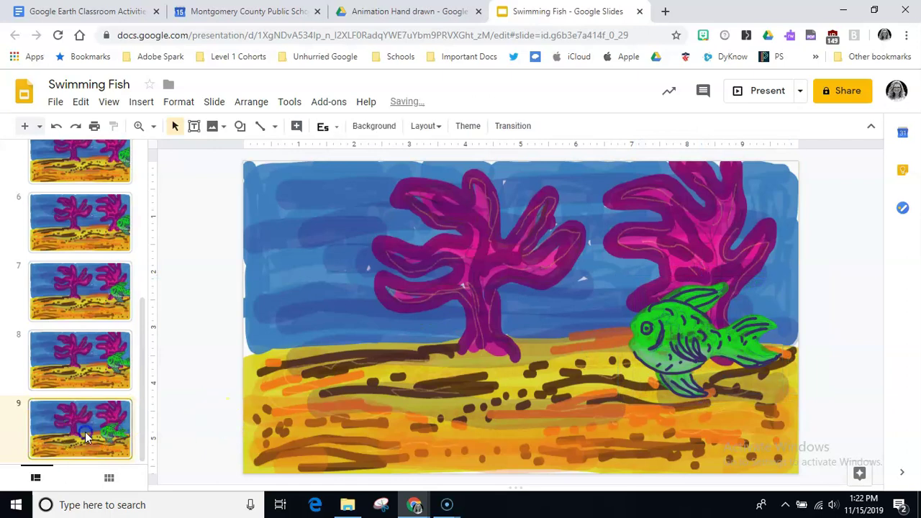
pyautogui.hotkey('ctrl', 'd')
pyautogui.click(643, 329)
pyautogui.moveTo(650, 330); pyautogui.dragTo(644, 325)
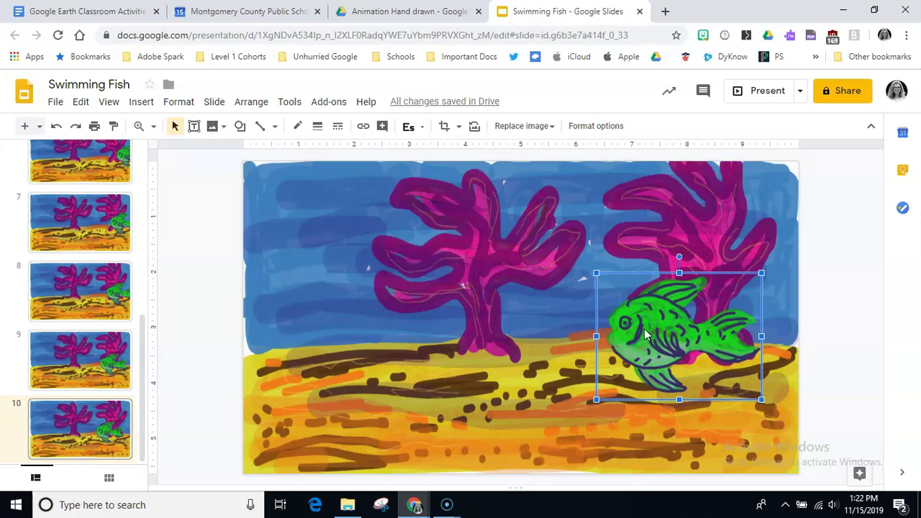
# Step: Duplicate the fish on slide 10 and place the copy above the original
pyautogui.press('Right')
pyautogui.press('Down')
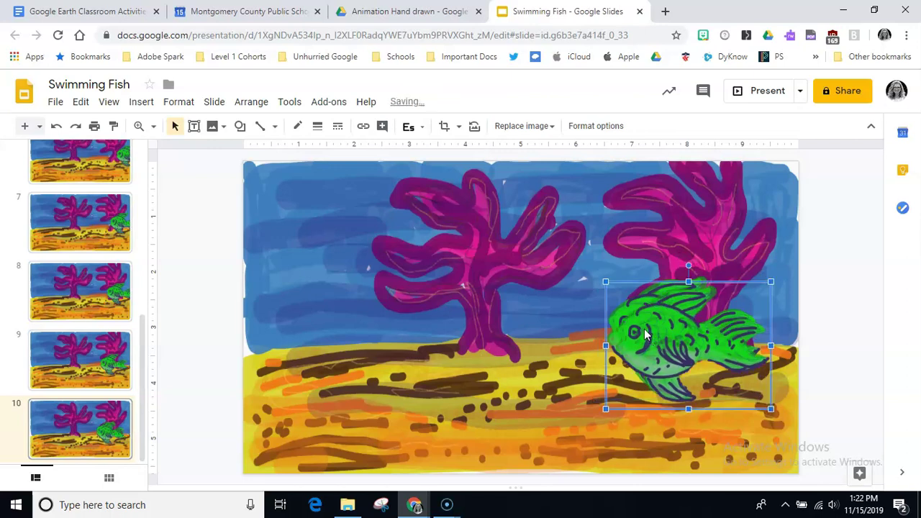
pyautogui.moveTo(645, 334); pyautogui.dragTo(670, 228)
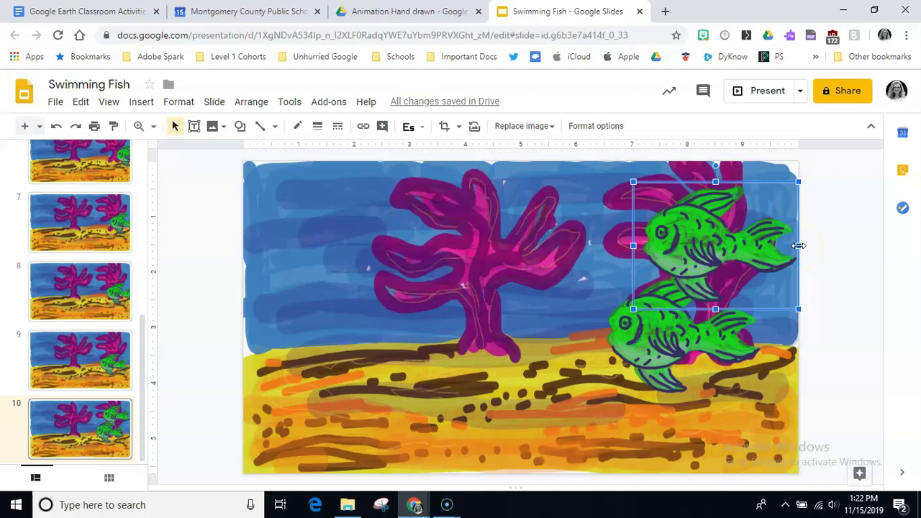
# Step: Mirror the fish copy horizontally so it faces right, and place it mostly beyond the slide's left edge
pyautogui.moveTo(799, 245); pyautogui.dragTo(472, 229)
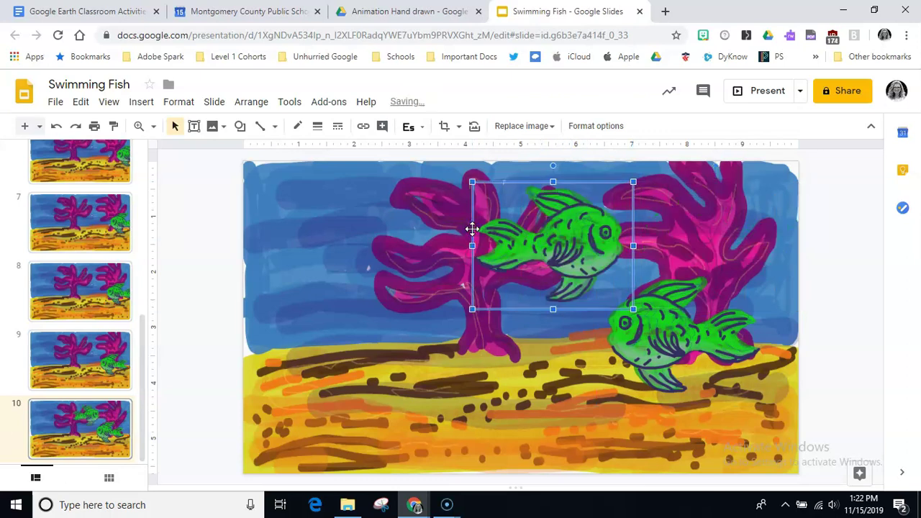
pyautogui.moveTo(571, 234); pyautogui.dragTo(204, 235)
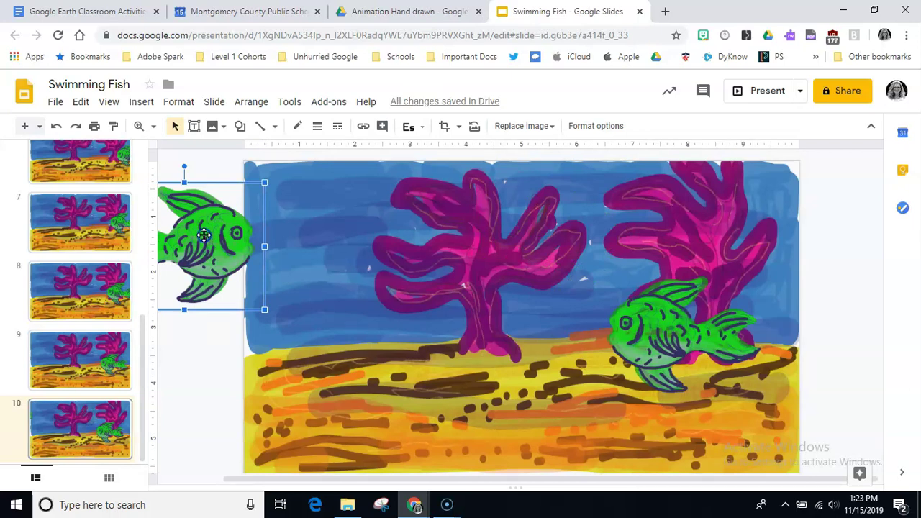
pyautogui.moveTo(204, 235); pyautogui.dragTo(202, 234)
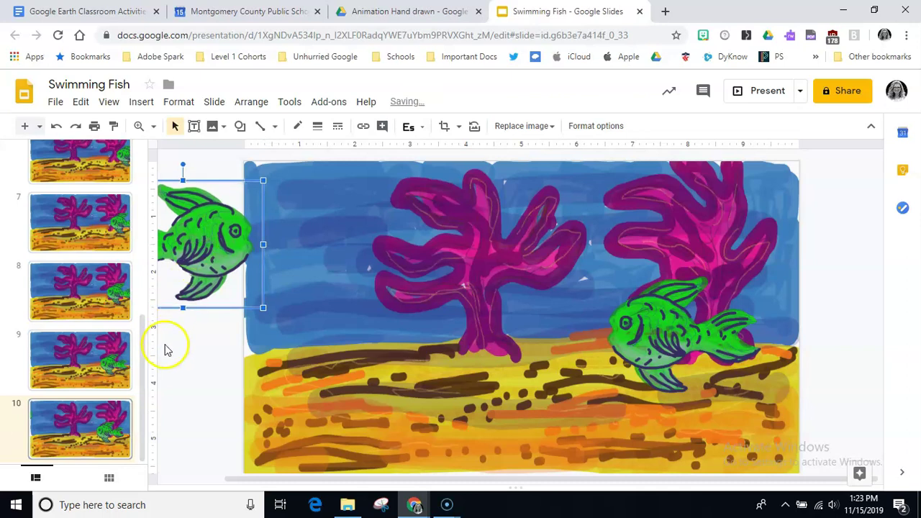
# Step: Duplicate slide 10, then on slide 11 move the right-facing fish slightly right and down and the left-facing fish slightly left
pyautogui.moveTo(144, 350); pyautogui.dragTo(142, 390)
pyautogui.click(94, 425)
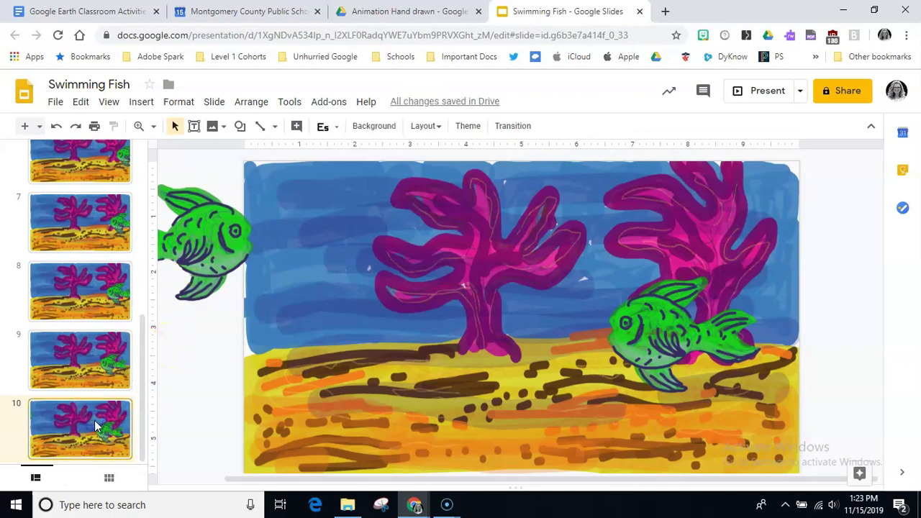
pyautogui.click(81, 428)
pyautogui.hotkey('ctrl', 'd')
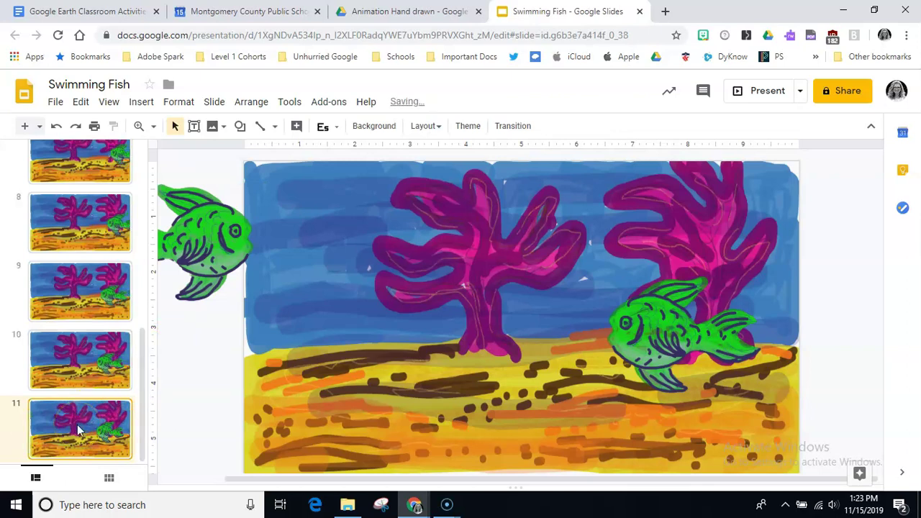
pyautogui.moveTo(222, 250); pyautogui.dragTo(237, 259)
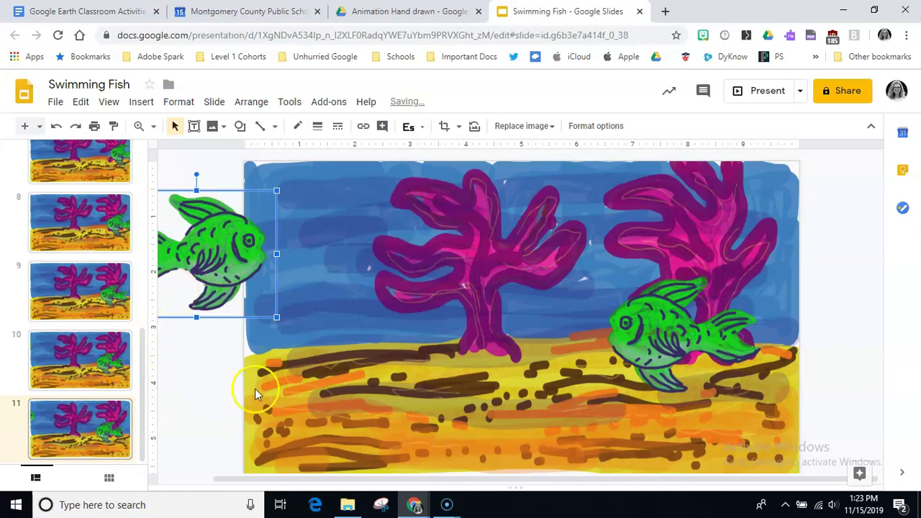
pyautogui.click(631, 334)
pyautogui.moveTo(631, 334); pyautogui.dragTo(622, 331)
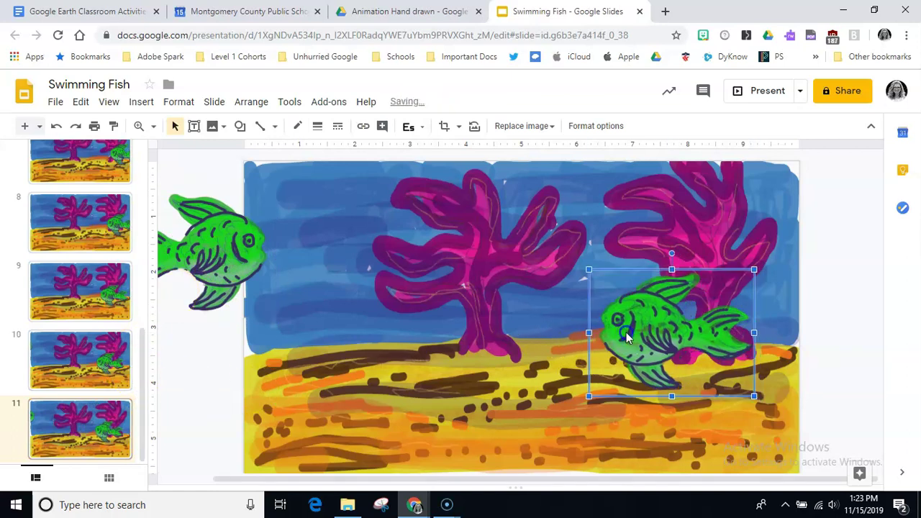
# Step: Duplicate slide 11, then on slide 12 move the right-facing fish slightly right and down and the left-facing fish left and up
pyautogui.click(65, 441)
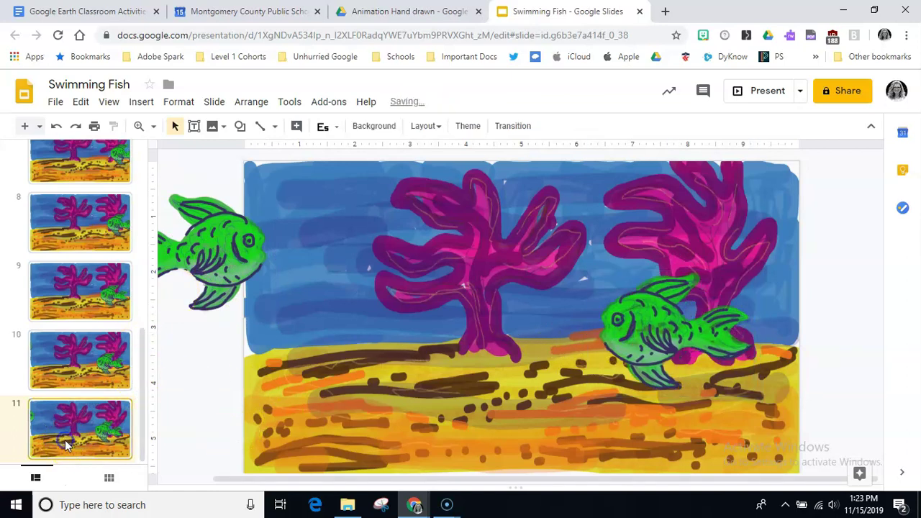
pyautogui.hotkey('ctrl', 'd')
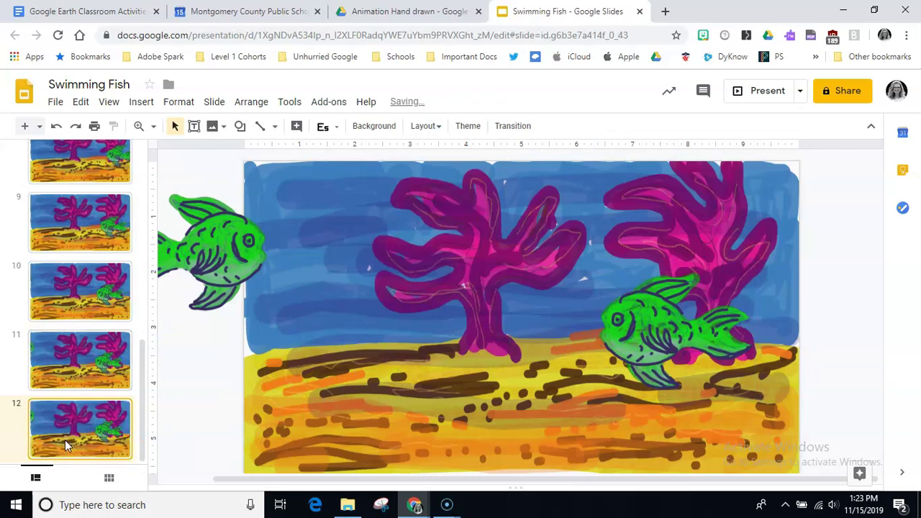
pyautogui.click(206, 261)
pyautogui.moveTo(207, 261); pyautogui.dragTo(218, 269)
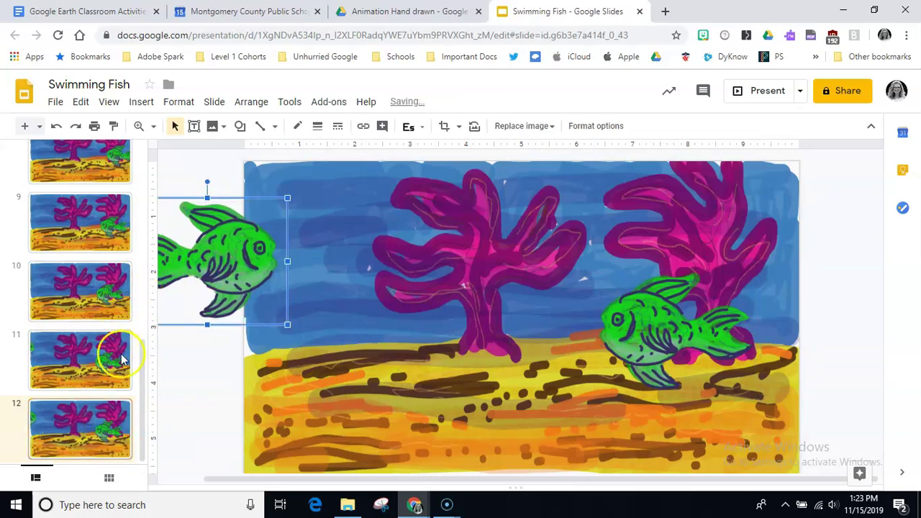
pyautogui.click(641, 338)
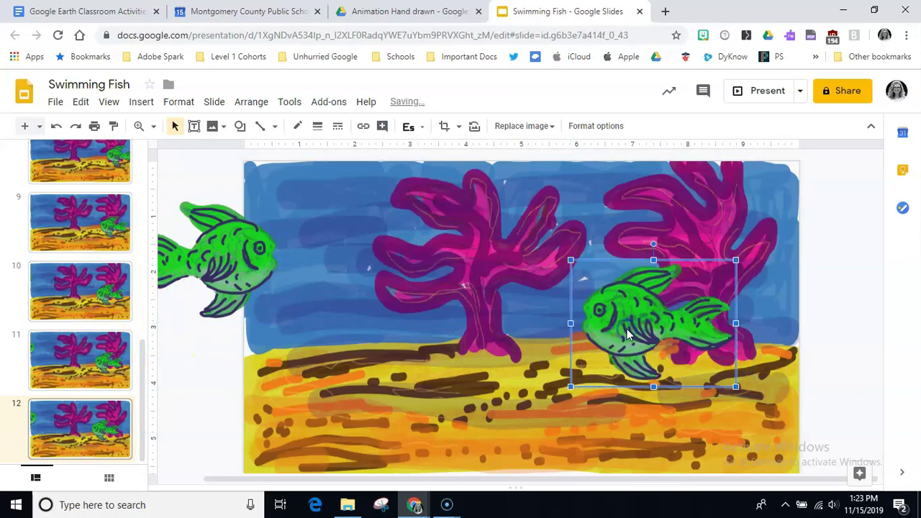
# Step: Duplicate slide 12, shift the left-facing fish left and down and the right-facing fish right on slide 13, and duplicate that slide
pyautogui.click(114, 424)
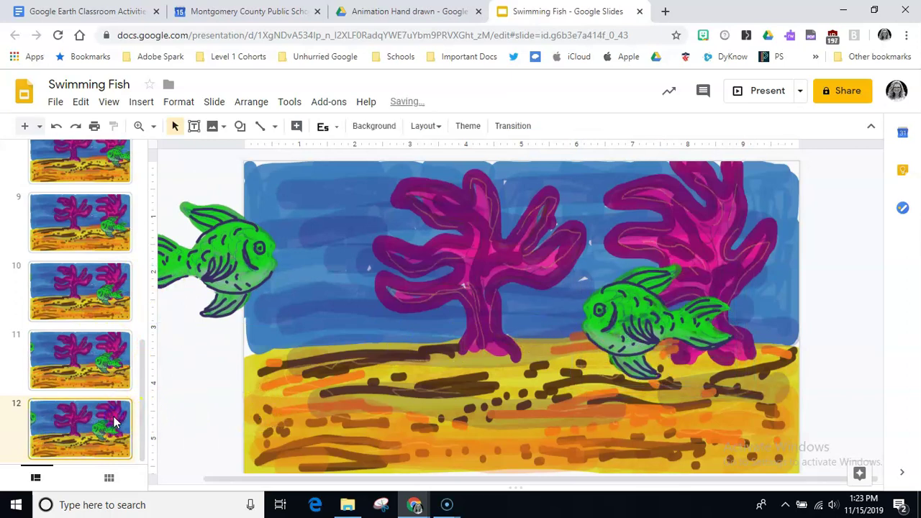
pyautogui.hotkey('ctrl', 'd')
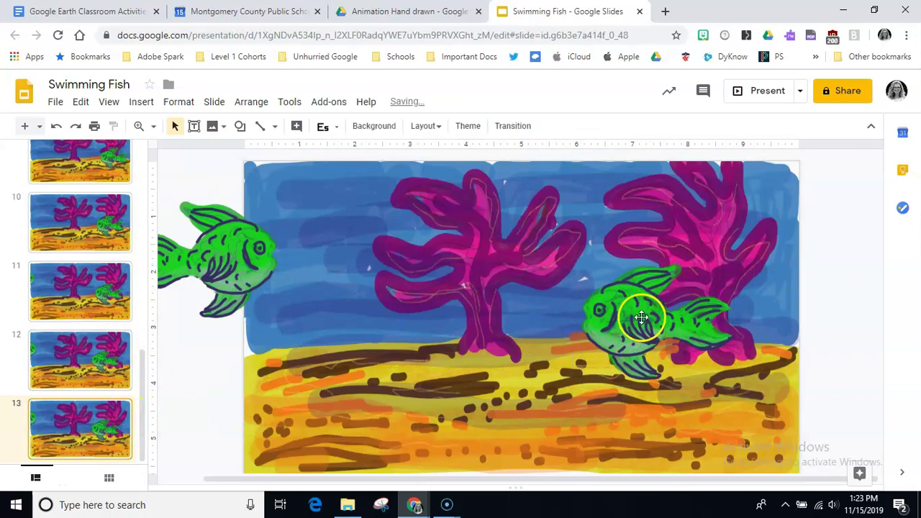
pyautogui.moveTo(640, 318); pyautogui.dragTo(612, 334)
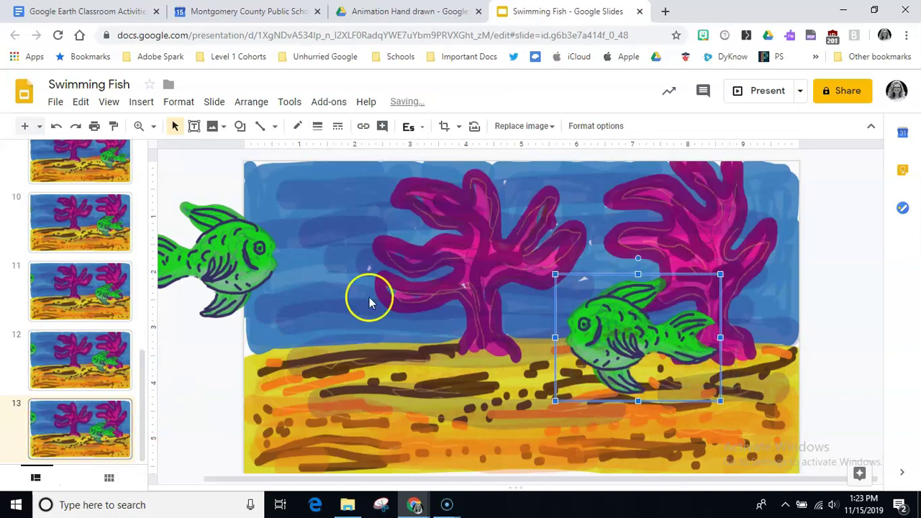
pyautogui.moveTo(236, 272); pyautogui.dragTo(253, 270)
pyautogui.click(74, 434)
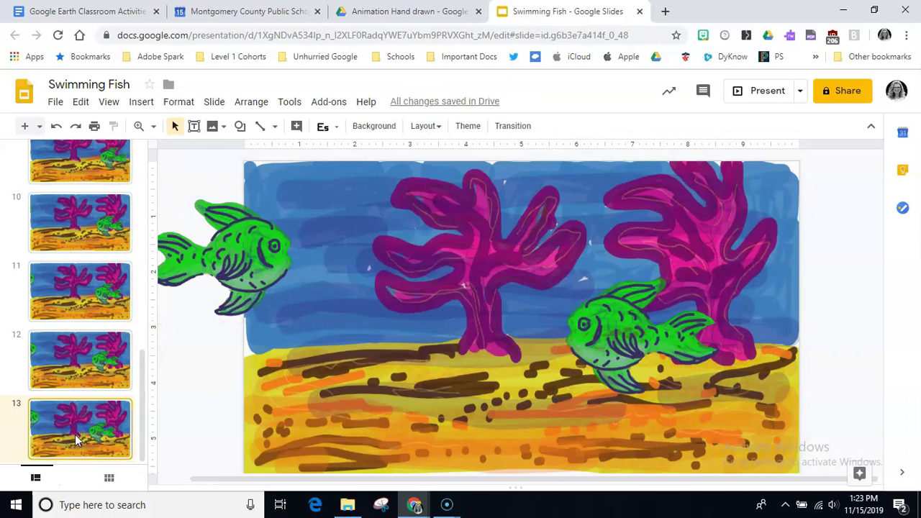
pyautogui.hotkey('ctrl', 'd')
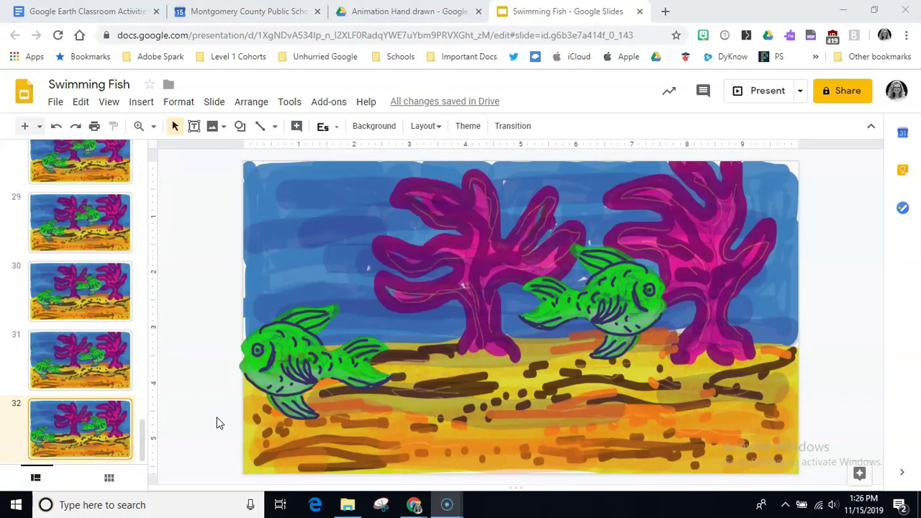
# Step: On slide 32, move the right-facing fish about 0.3 inches right and the left-facing fish about 0.4 inches left, past the slide's edge
pyautogui.click(107, 425)
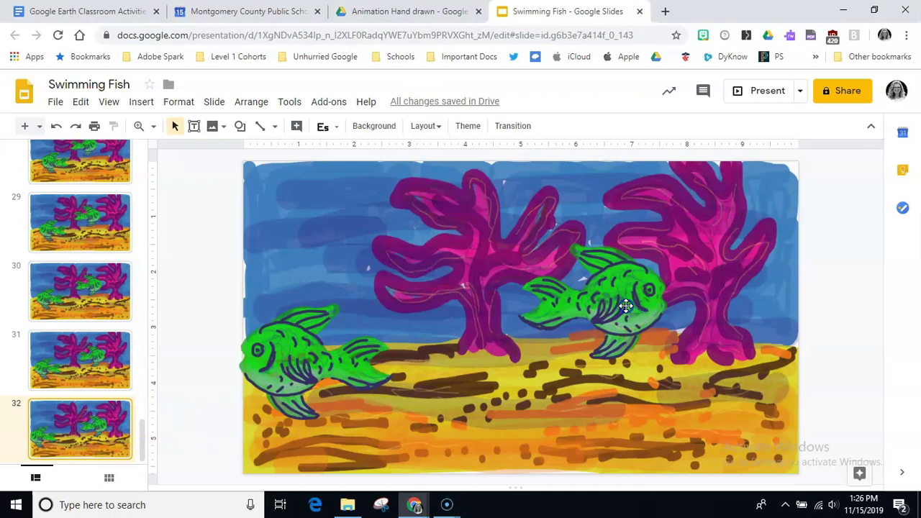
pyautogui.moveTo(626, 306); pyautogui.dragTo(642, 308)
pyautogui.moveTo(296, 369); pyautogui.dragTo(276, 373)
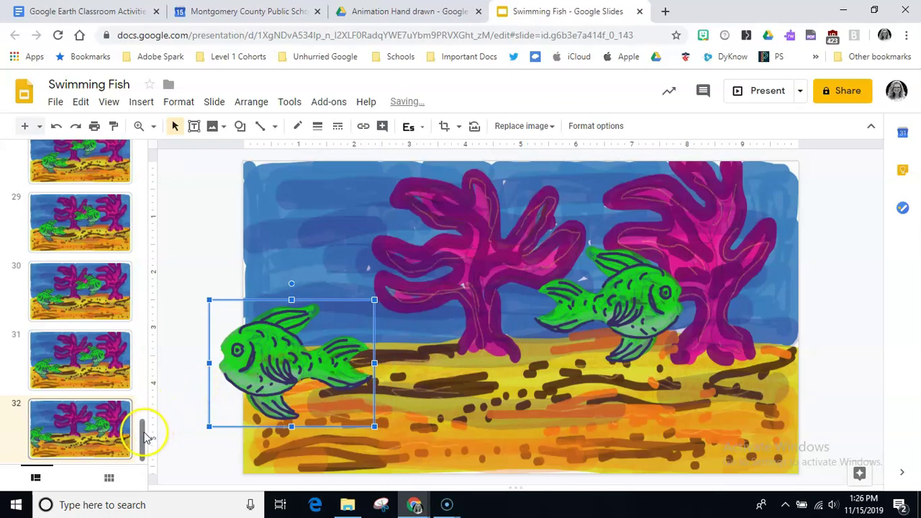
# Step: Duplicate slide 32, then on slide 33 move the right-facing fish slightly right and the left-facing fish left and up
pyautogui.click(83, 431)
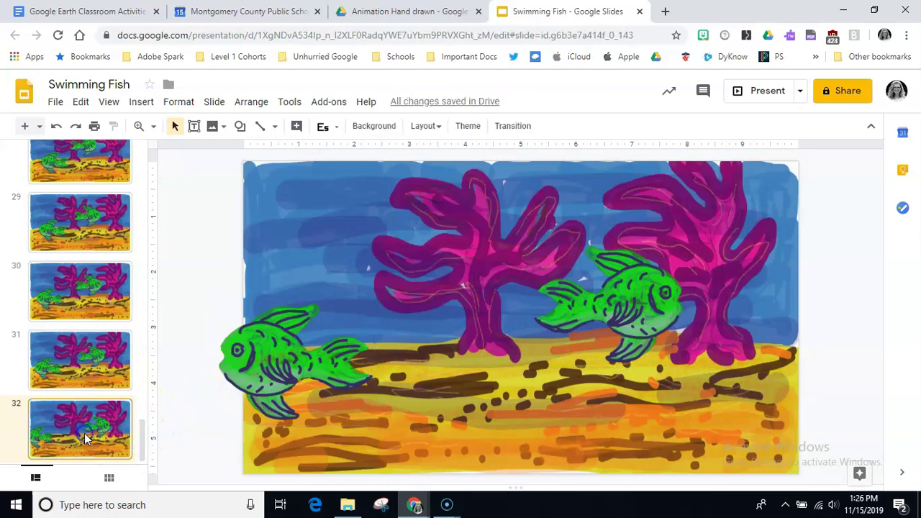
pyautogui.hotkey('ctrl', 'd')
pyautogui.moveTo(627, 298); pyautogui.dragTo(663, 303)
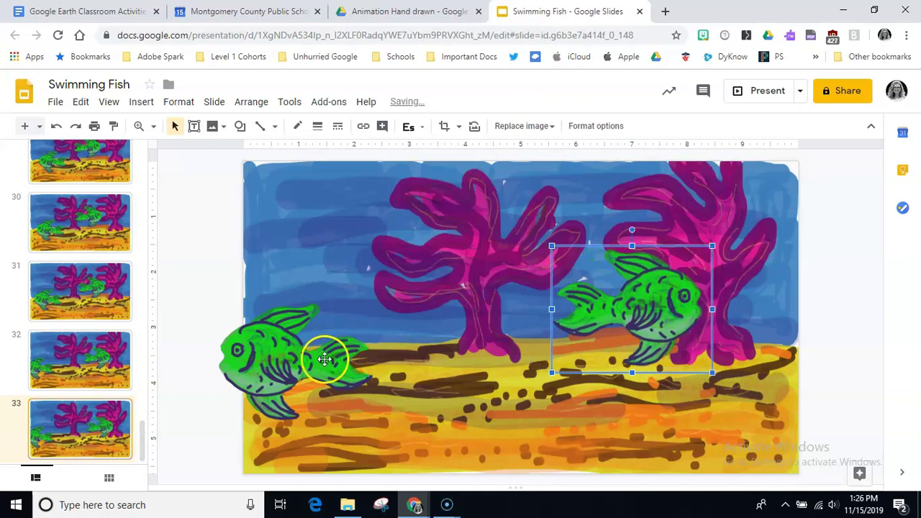
pyautogui.moveTo(314, 360); pyautogui.dragTo(293, 347)
# Step: Duplicate slide 33, shift the right-facing fish right and down and the left-facing fish left and down on slide 34, and duplicate that slide
pyautogui.click(77, 427)
pyautogui.hotkey('ctrl', 'd')
pyautogui.click(642, 317)
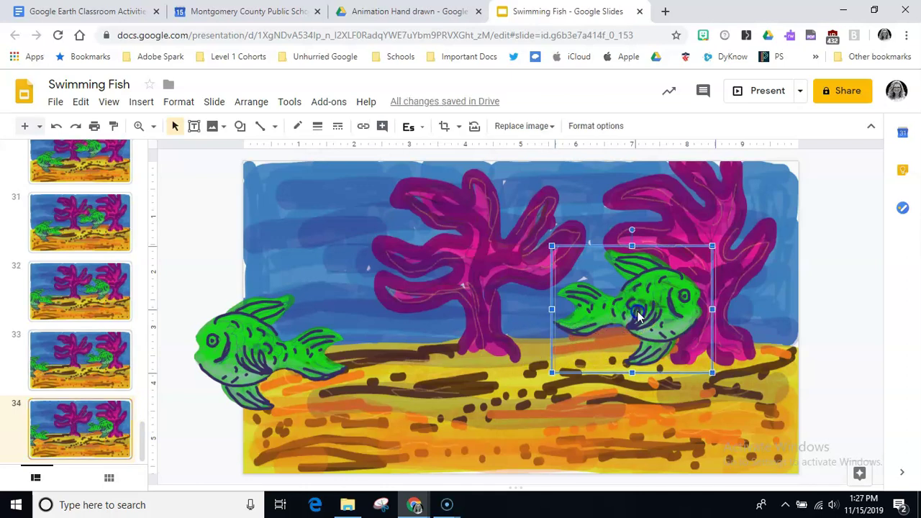
pyautogui.moveTo(643, 320); pyautogui.dragTo(656, 328)
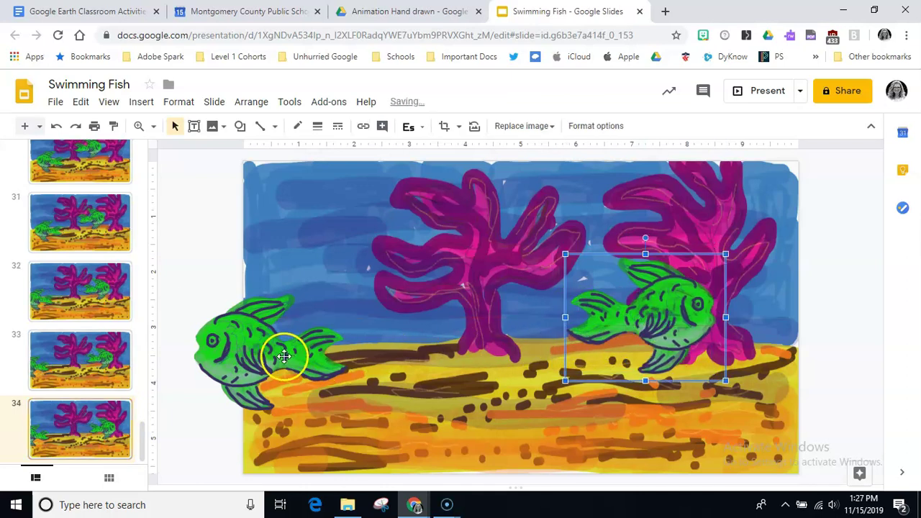
pyautogui.moveTo(284, 356); pyautogui.dragTo(268, 363)
pyautogui.click(103, 420)
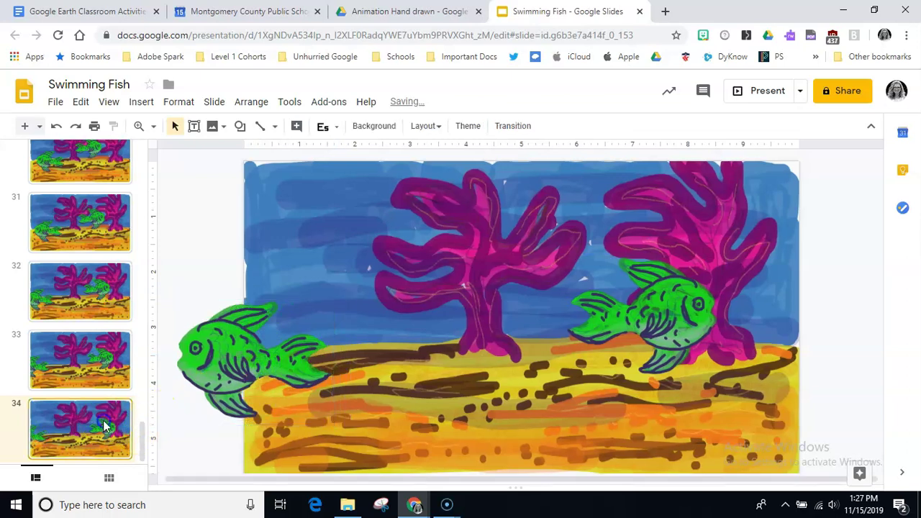
pyautogui.hotkey('ctrl', 'd')
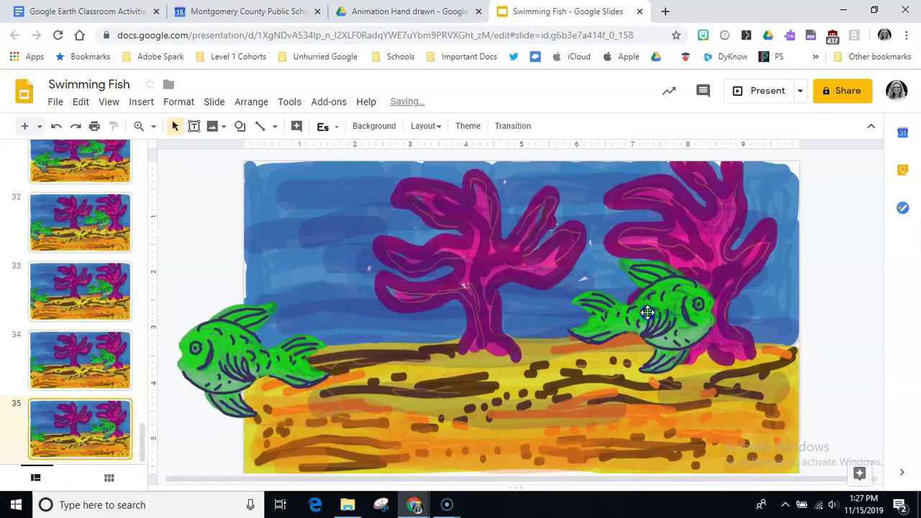
pyautogui.click(647, 311)
pyautogui.press('Right')
pyautogui.press('Down')
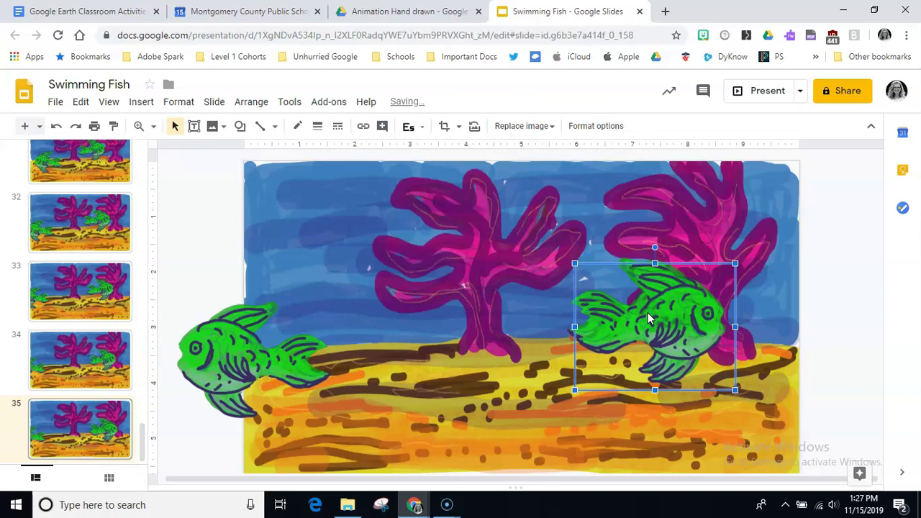
pyautogui.moveTo(648, 314); pyautogui.dragTo(669, 334)
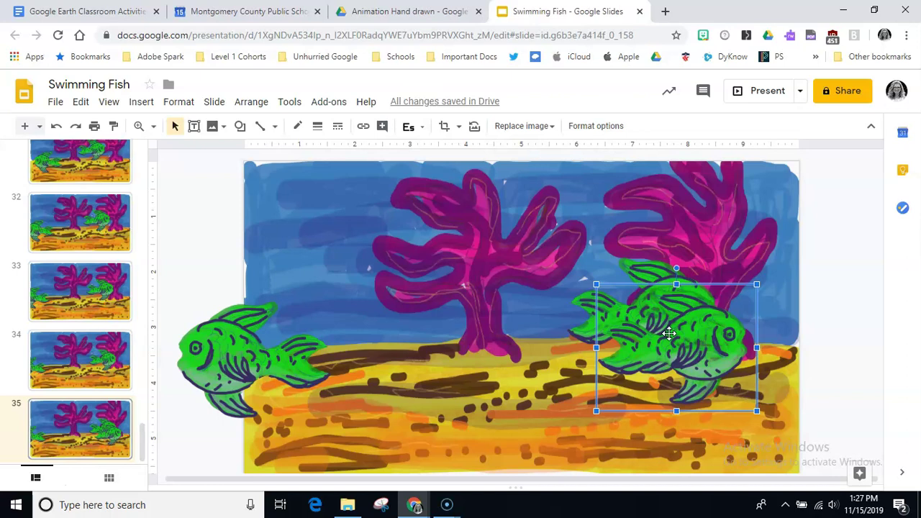
pyautogui.hotkey('ctrl', 'z')
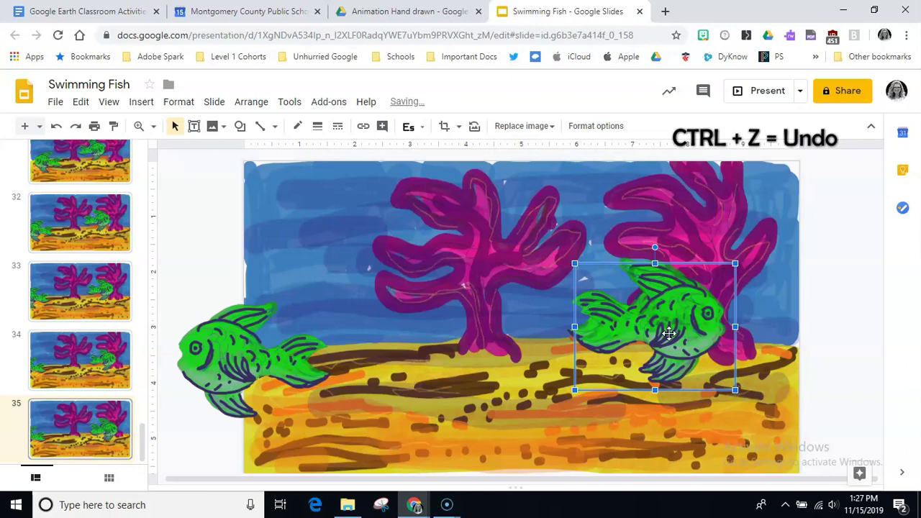
pyautogui.hotkey('ctrl', 'z')
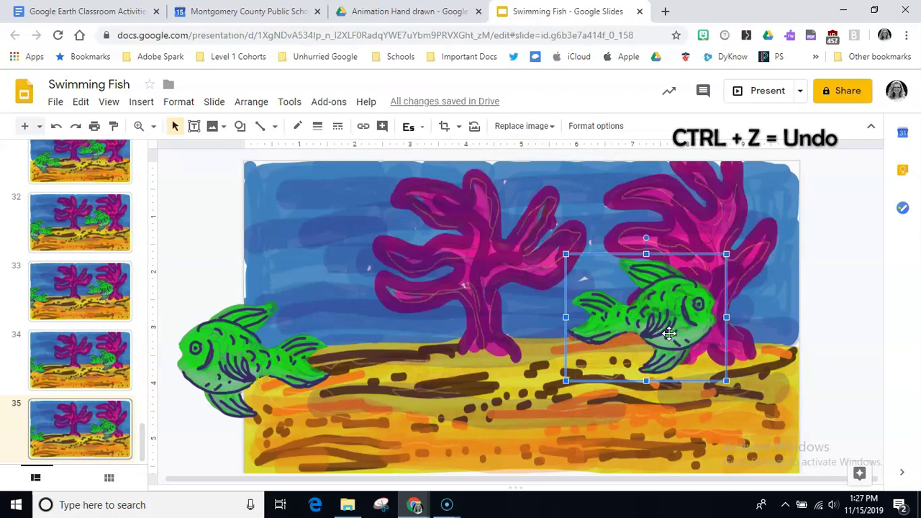
# Step: Move the right-facing fish slightly right on slide 35 and duplicate that slide
pyautogui.moveTo(669, 333); pyautogui.dragTo(681, 332)
pyautogui.click(89, 419)
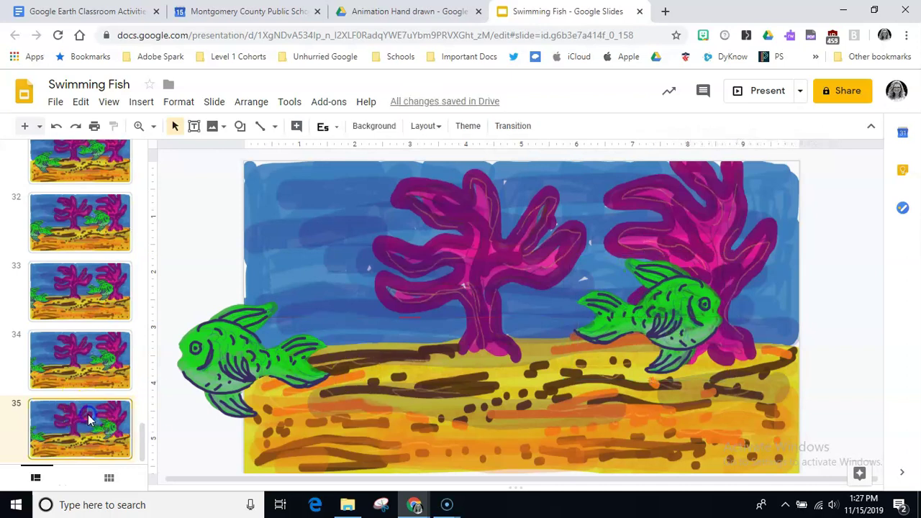
pyautogui.hotkey('ctrl', 'd')
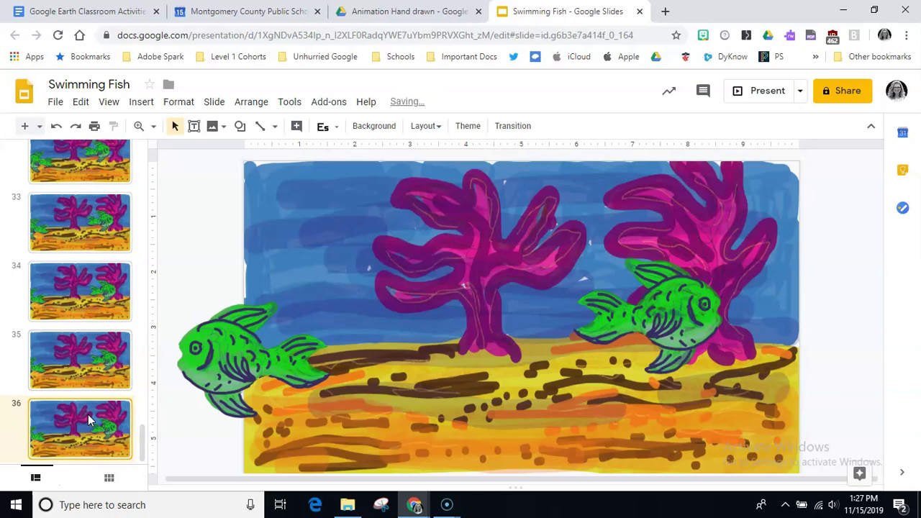
# Step: On slide 36, move the left-facing fish about 0.5 inches left and the right-facing fish right, and duplicate the slide
pyautogui.moveTo(268, 353); pyautogui.dragTo(241, 361)
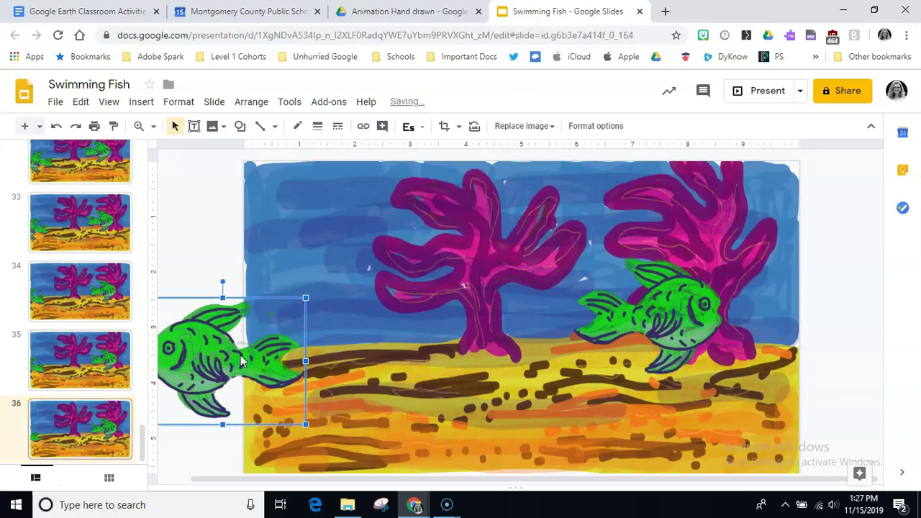
pyautogui.click(656, 309)
pyautogui.hotkey('ctrl', 'd')
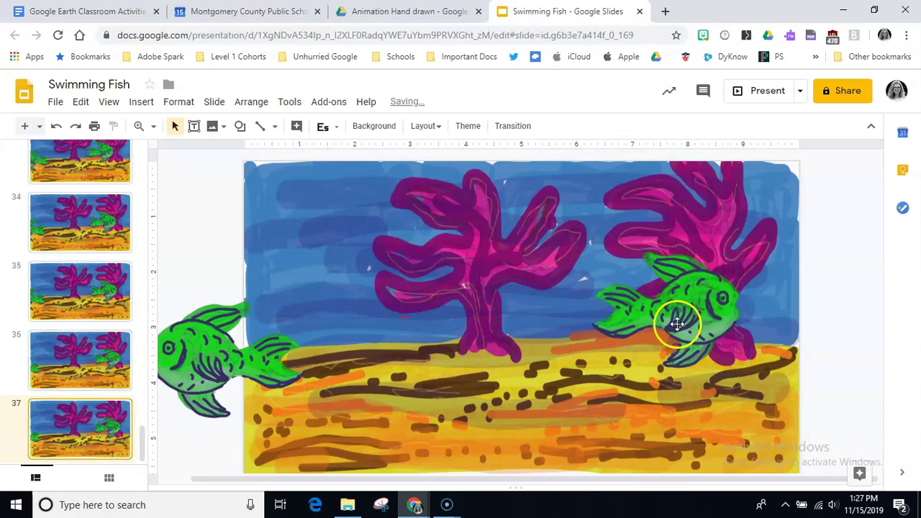
# Step: On slide 37, move the right-facing fish right and down and the left-facing fish left and slightly up, and duplicate the slide
pyautogui.moveTo(679, 324); pyautogui.dragTo(694, 337)
pyautogui.moveTo(216, 356); pyautogui.dragTo(191, 353)
pyautogui.click(45, 452)
pyautogui.hotkey('ctrl', 'd')
# Step: On slide 38, move the right-facing fish right and down and the left-facing fish about 0.5 inches left, and duplicate the slide
pyautogui.moveTo(658, 329); pyautogui.dragTo(681, 345)
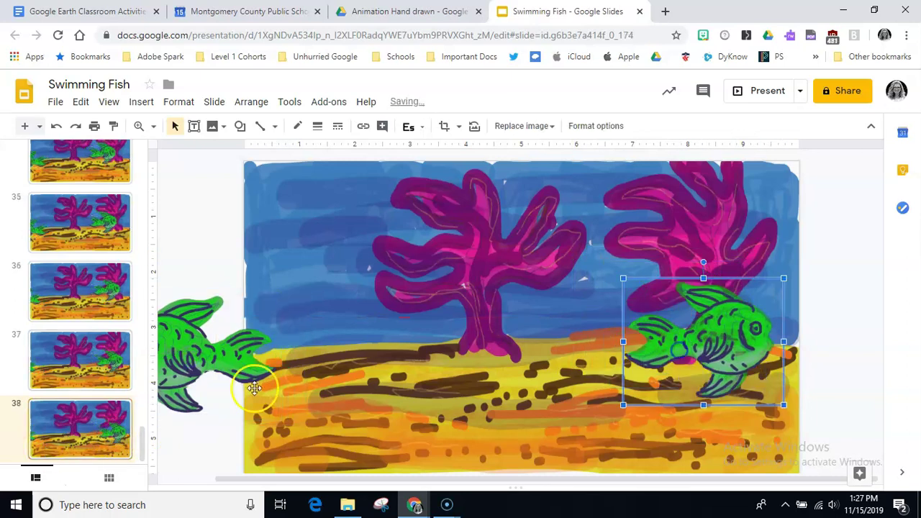
pyautogui.moveTo(205, 338); pyautogui.dragTo(176, 337)
pyautogui.click(79, 432)
pyautogui.hotkey('ctrl', 'd')
# Step: On slide 39, shift the right-facing fish right and down and the left-facing fish further left off the slide, and duplicate the slide
pyautogui.moveTo(705, 337); pyautogui.dragTo(727, 351)
pyautogui.moveTo(205, 338); pyautogui.dragTo(184, 335)
pyautogui.click(83, 431)
pyautogui.hotkey('ctrl', 'd')
# Step: Move the right-facing fish further right on slides 40 and 41, duplicating each slide once adjusted
pyautogui.moveTo(729, 359); pyautogui.dragTo(829, 367)
pyautogui.click(83, 431)
pyautogui.hotkey('ctrl', 'd')
pyautogui.click(727, 367)
pyautogui.click(281, 424)
pyautogui.hotkey('ctrl', 'd')
# Step: Continue duplicating frames up to slide 44, moving the right-facing fish completely past the slide's right edge
pyautogui.click(795, 364)
pyautogui.click(99, 411)
pyautogui.hotkey('ctrl', 'd')
pyautogui.click(346, 440)
pyautogui.moveTo(736, 360); pyautogui.dragTo(838, 371)
pyautogui.click(109, 418)
pyautogui.hotkey('ctrl', 'd')
pyautogui.click(57, 425)
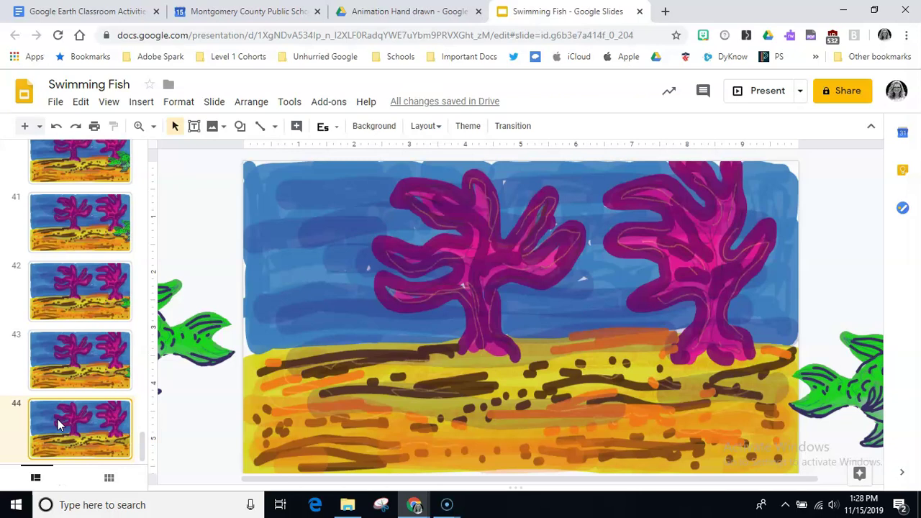
pyautogui.click(30, 491)
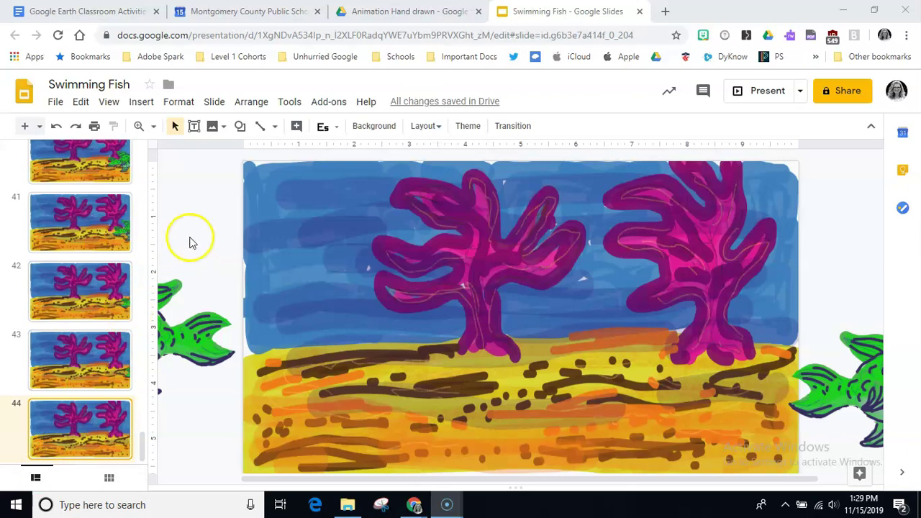
# Step: Publish the presentation to the web, auto-advancing every second, starting as soon as the player loads and restarting after the last slide
pyautogui.click(58, 103)
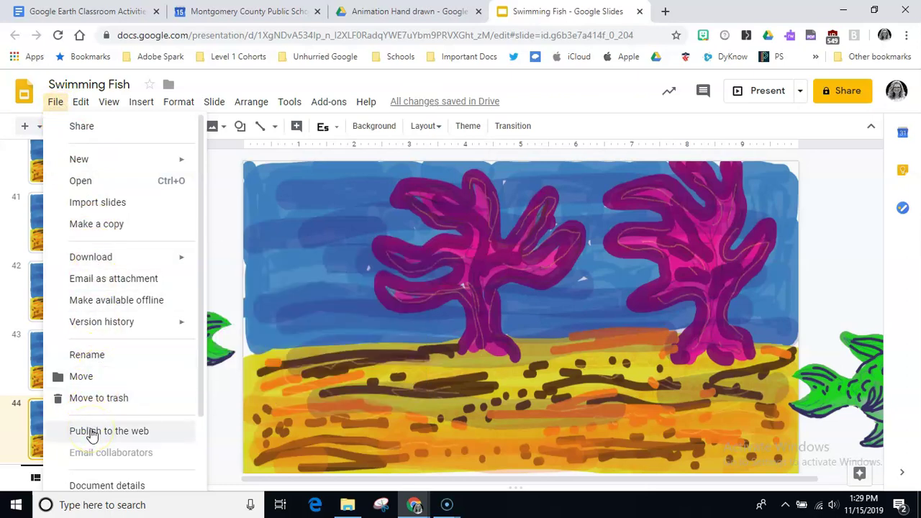
pyautogui.click(91, 434)
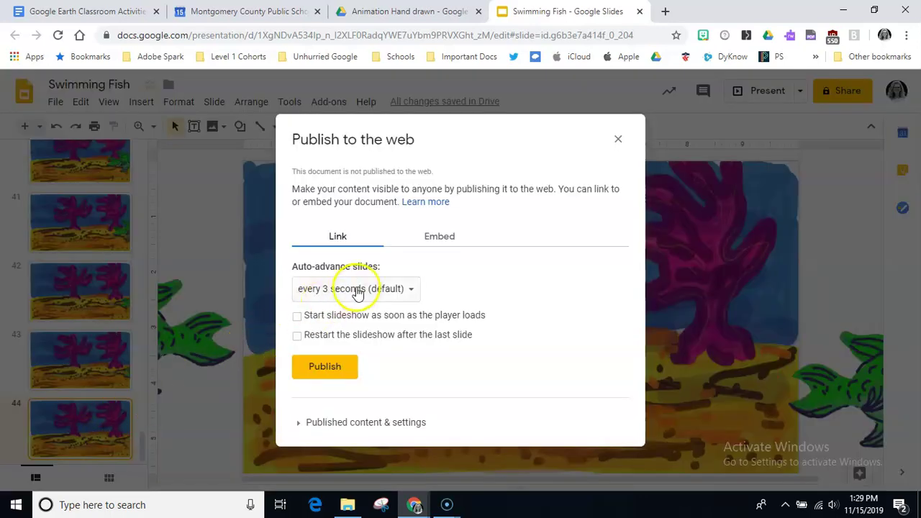
pyautogui.click(358, 292)
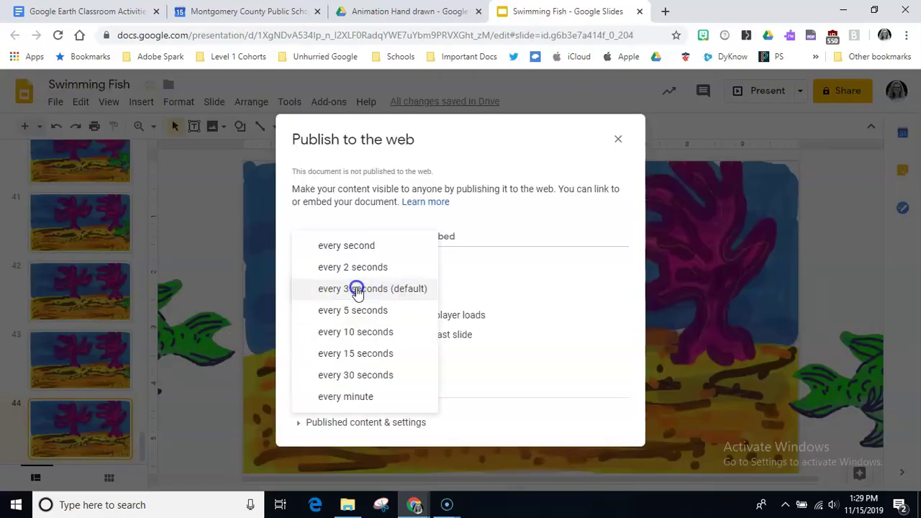
pyautogui.click(357, 247)
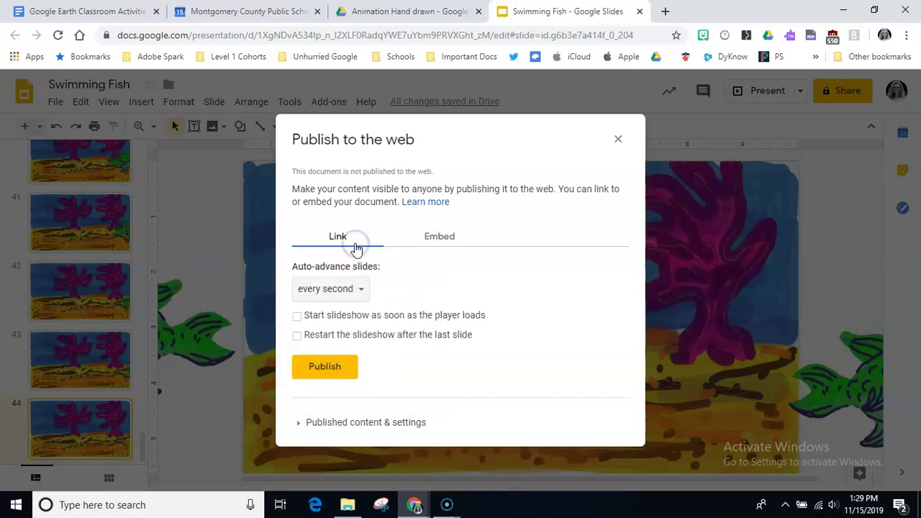
pyautogui.click(298, 319)
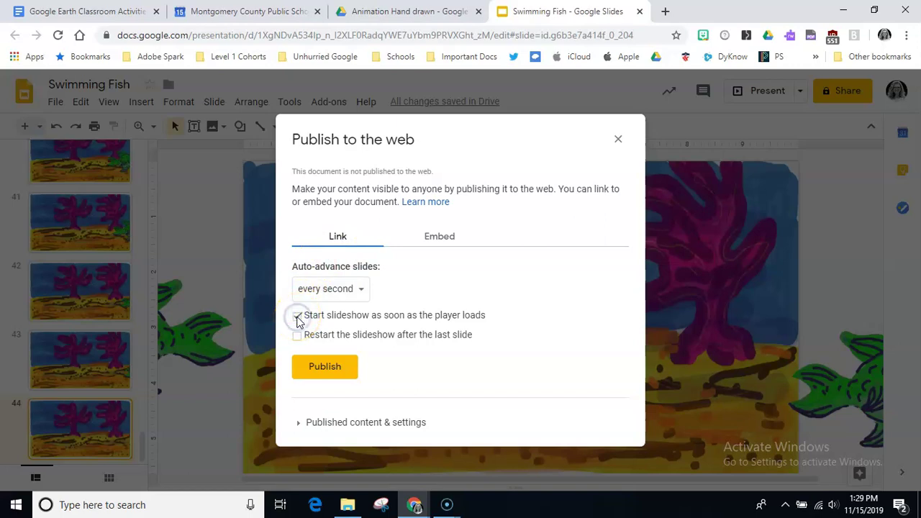
pyautogui.click(299, 336)
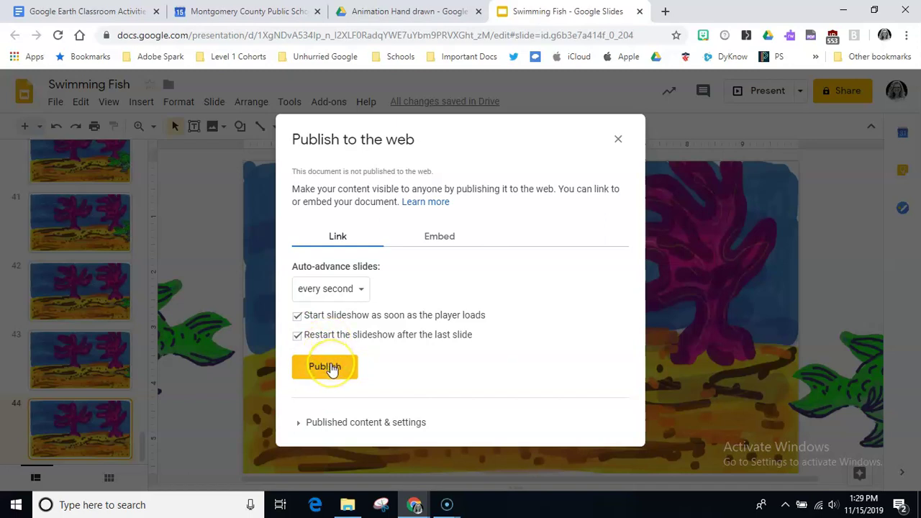
pyautogui.click(325, 367)
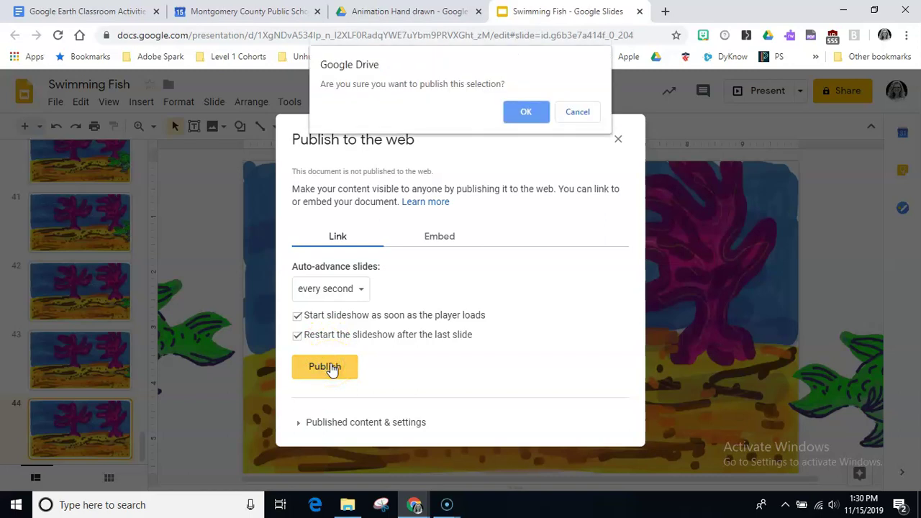
pyautogui.click(524, 111)
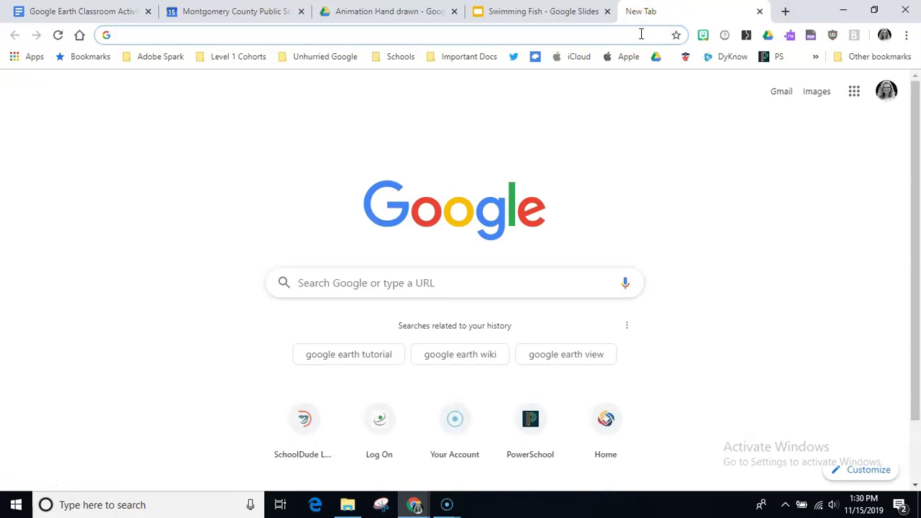
# Step: Enter the published slideshow's link as the address of a new browser tab, with its delayms value set to 222
pyautogui.write('https://docs.google.com/presentation/d/e/2PACX-1vTLG7pAEQhi5jiQpfYSABntvpbK8bprgNR9fqWgj7cOHtlGFz9aHLILFBXjV9GKq7AGm4lbk7RVO2vF/pub?start=true&loop=true&delayms=1000')
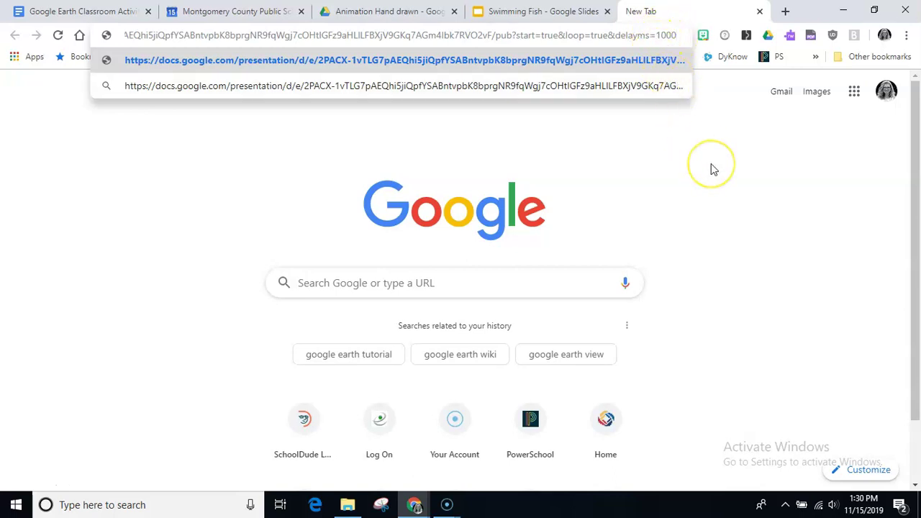
pyautogui.press('BackSpace')
pyautogui.press('BackSpace')
pyautogui.press('BackSpace')
pyautogui.press('BackSpace')
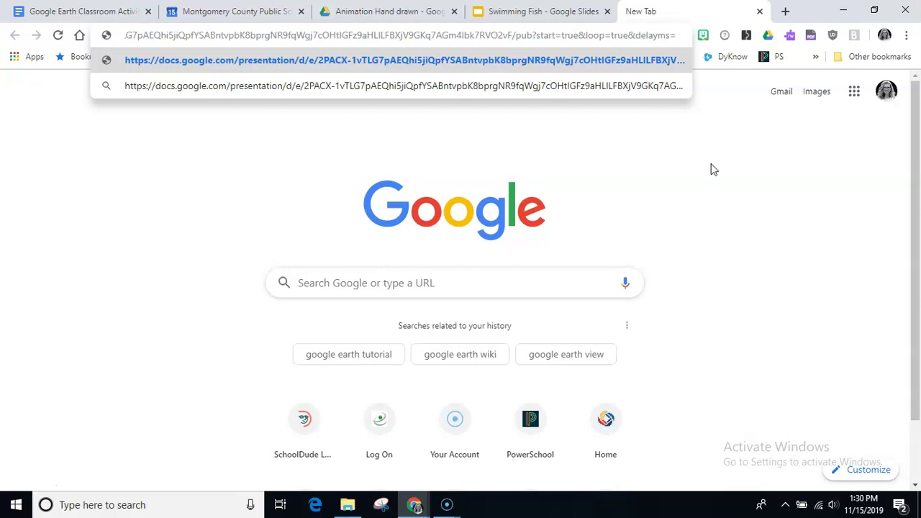
pyautogui.write('222')
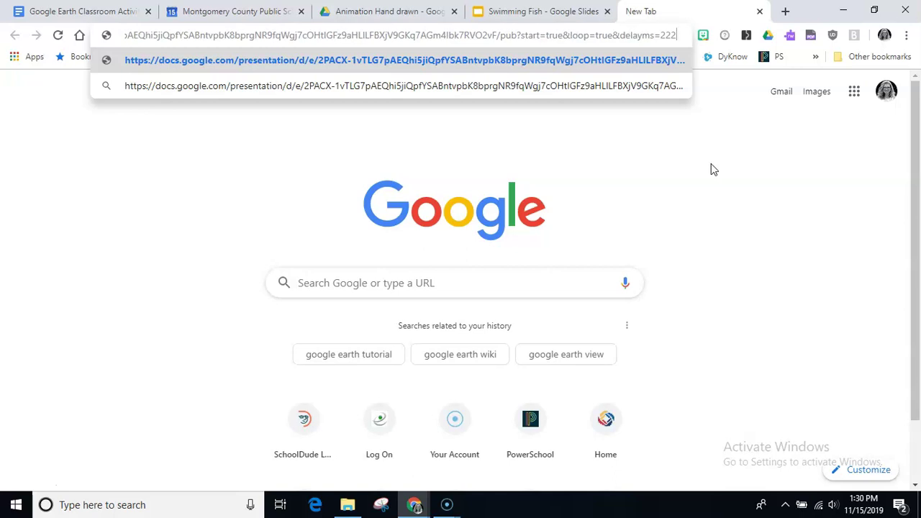